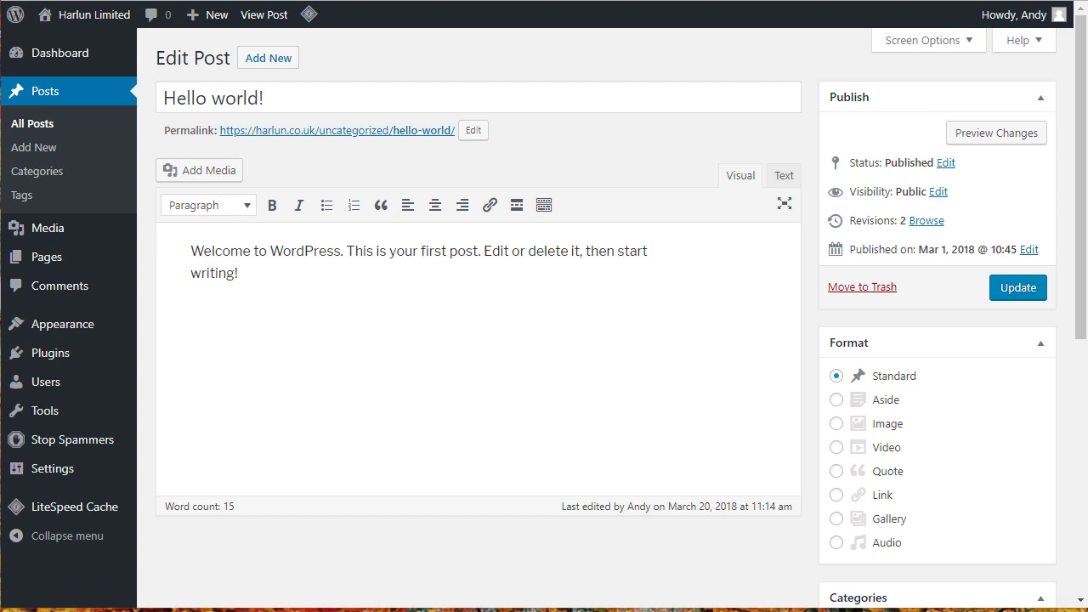
Install the Gutenberg plugin from the Plugins > Add New page
drag(1081, 170, 1082, 425)
drag(1083, 316, 1084, 61)
mouse_move(64, 359)
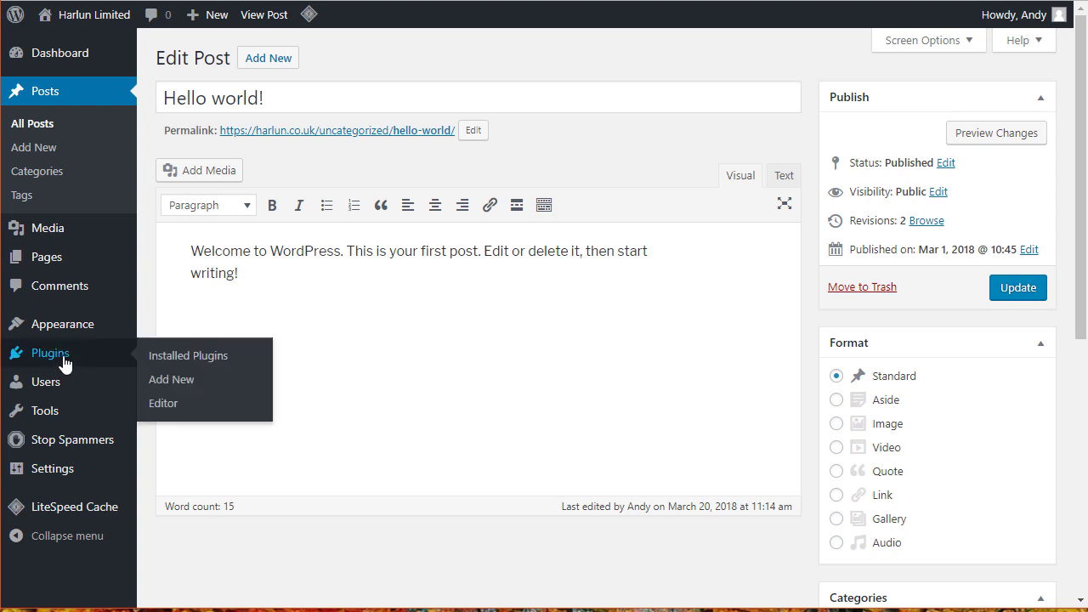
click(170, 383)
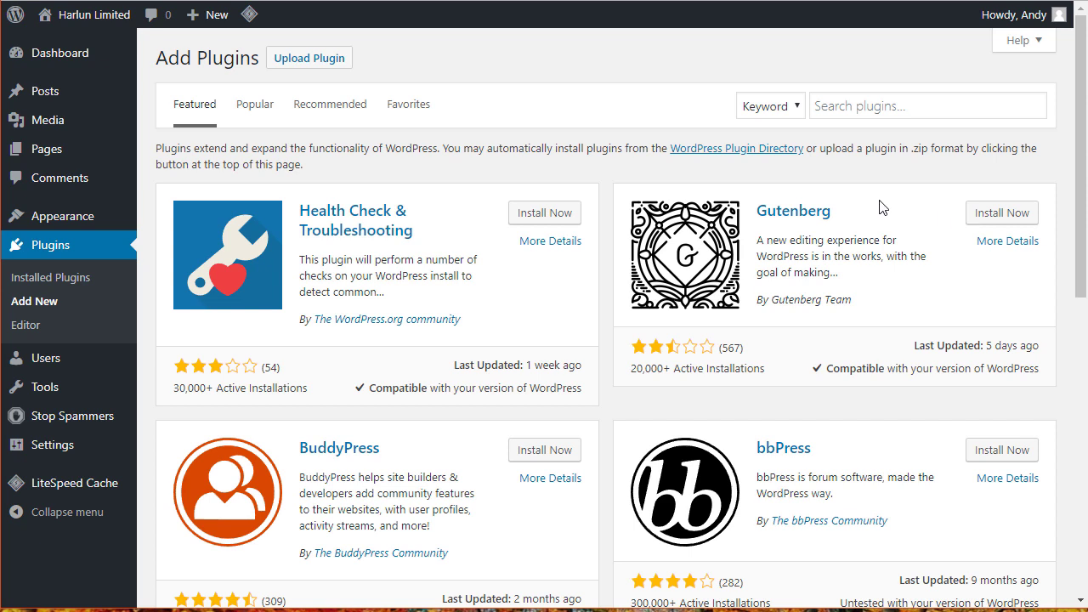
click(1005, 213)
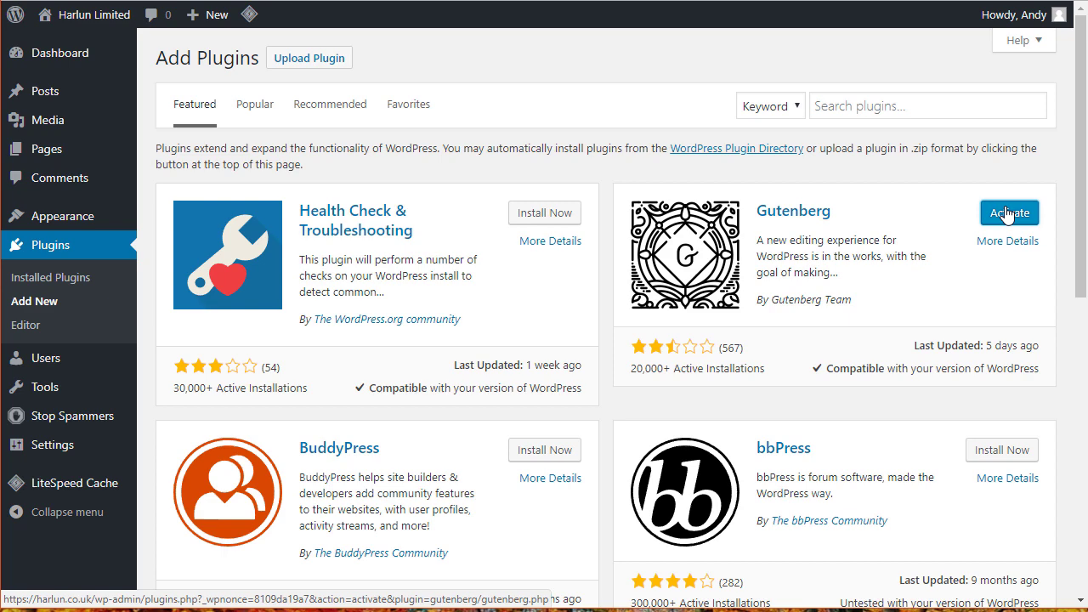
Activate Gutenberg 3.3.0 and confirm it in the installed plugins list
scroll(837, 299, down, 4)
scroll(836, 305, up, 3)
scroll(837, 306, up, 1)
click(1005, 217)
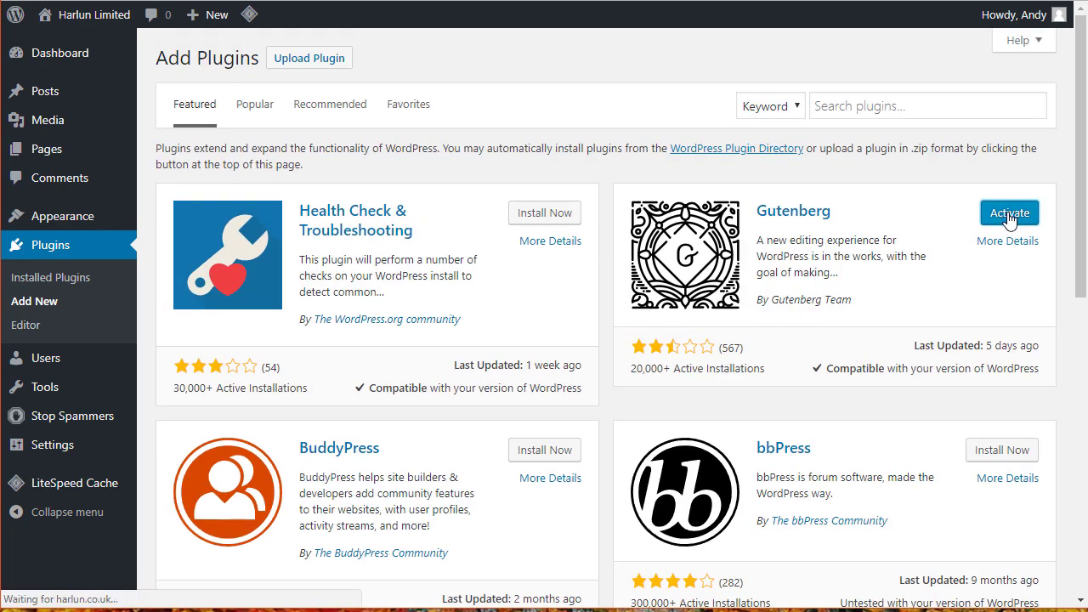
scroll(1001, 240, down, 1)
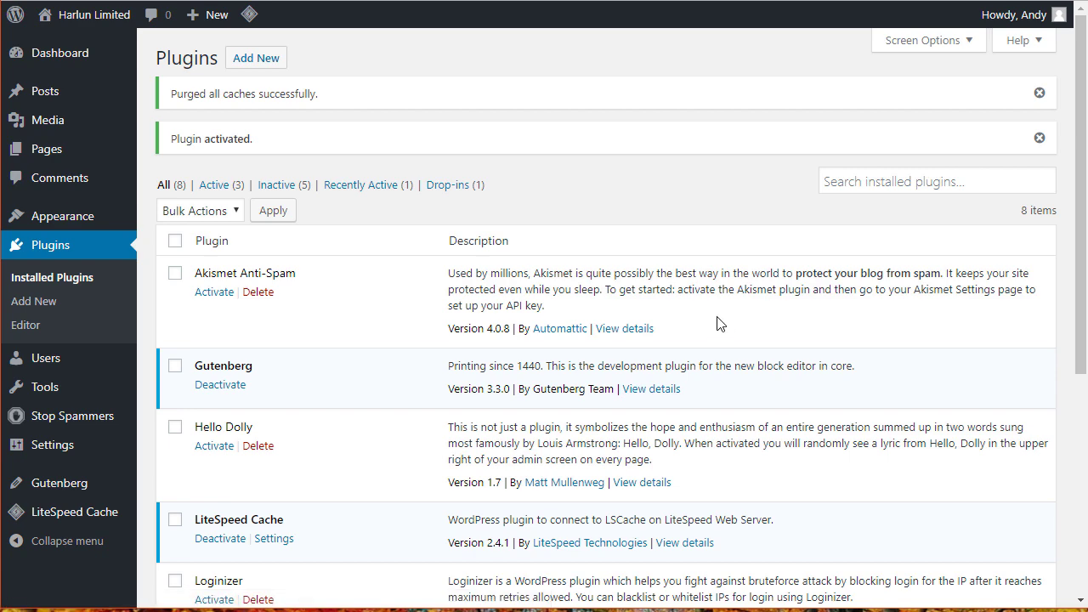
Search the plugin directory for 'disable gutenberg', then go to All Posts
click(17, 303)
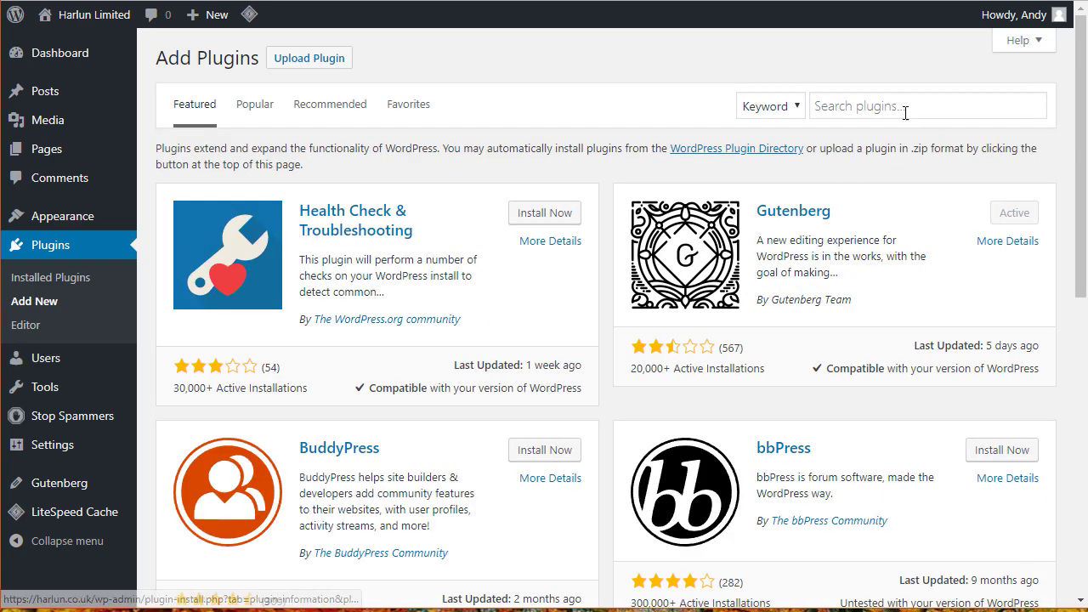
click(905, 114)
text(disable )
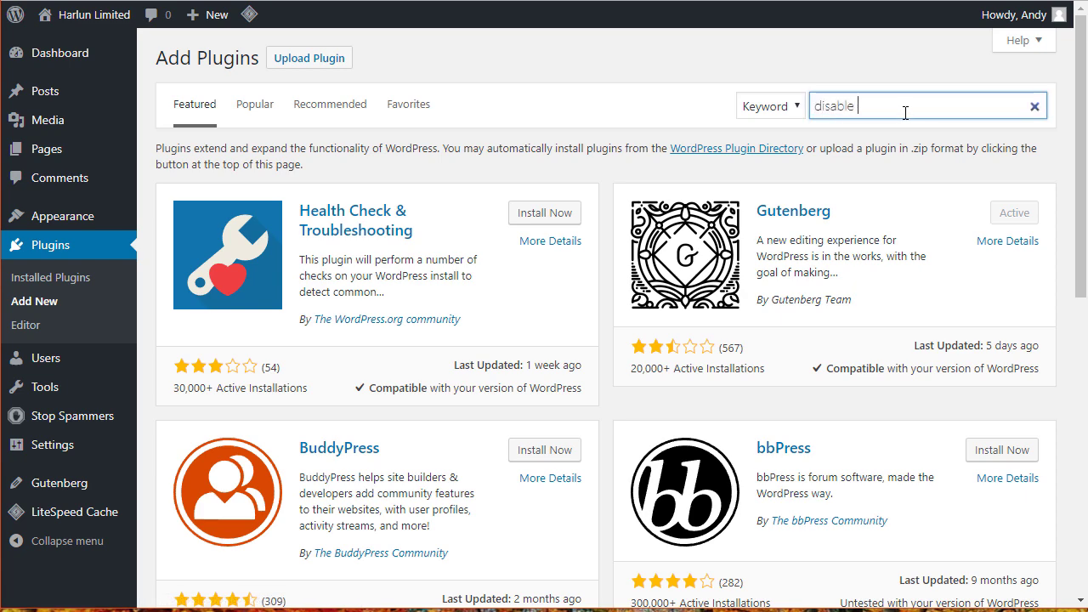
text(gutenberg)
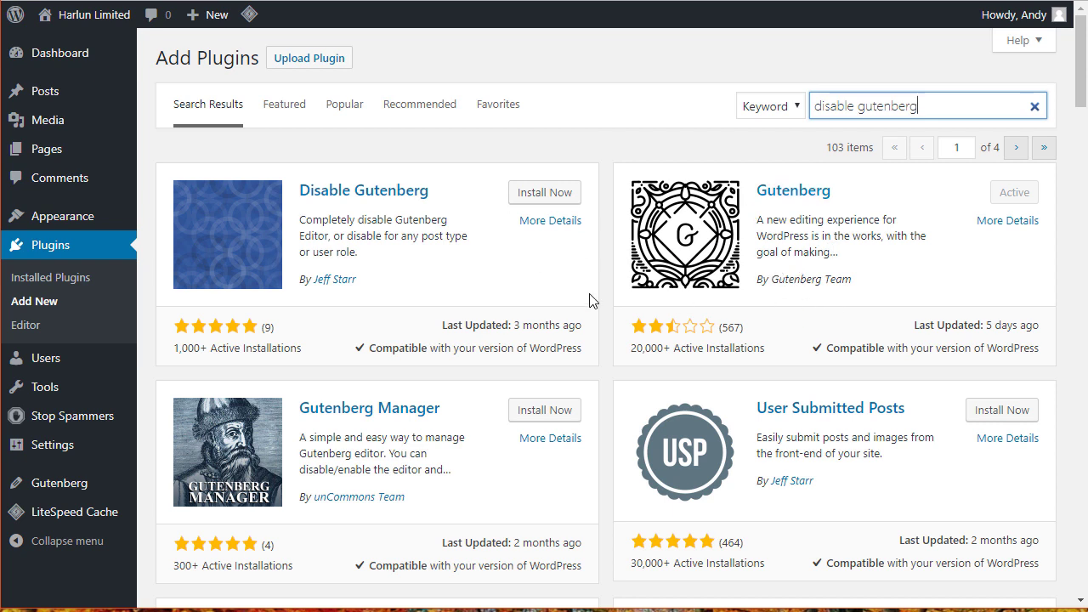
mouse_move(67, 100)
click(163, 97)
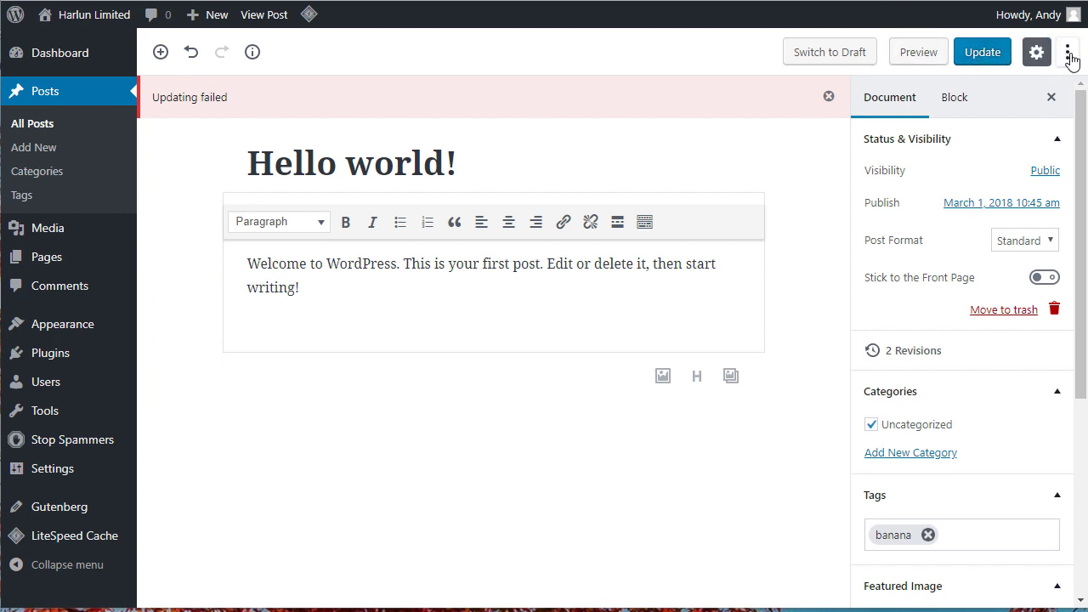
View the Hello world! post's HTML in the Code Editor, then return to visual editing
mouse_move(1081, 106)
mouse_down()
mouse_move(1081, 260)
mouse_move(1080, 102)
mouse_up()
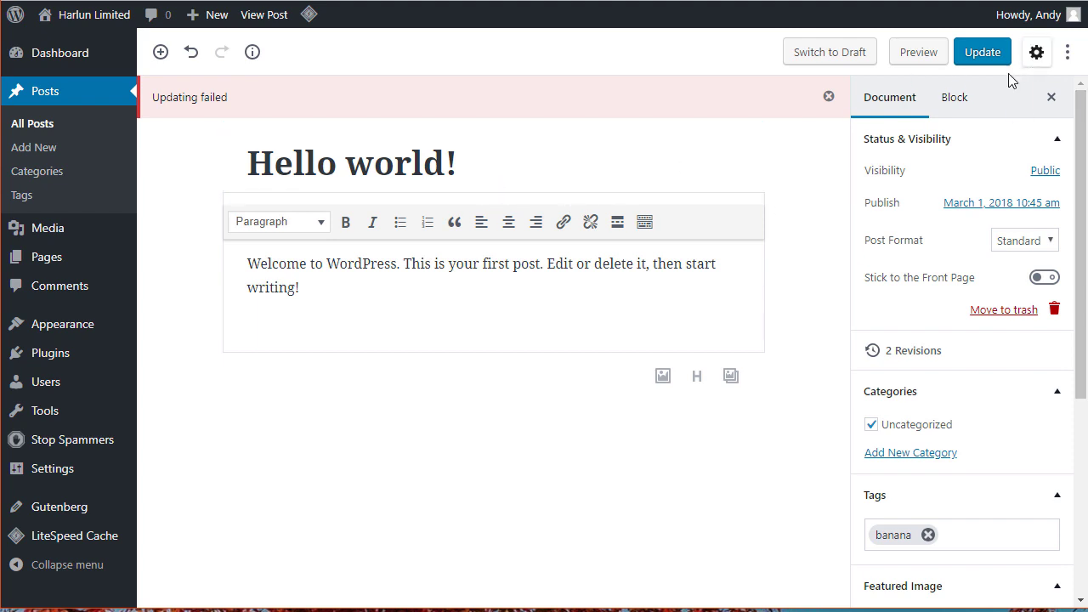
scroll(1083, 396, down, 4)
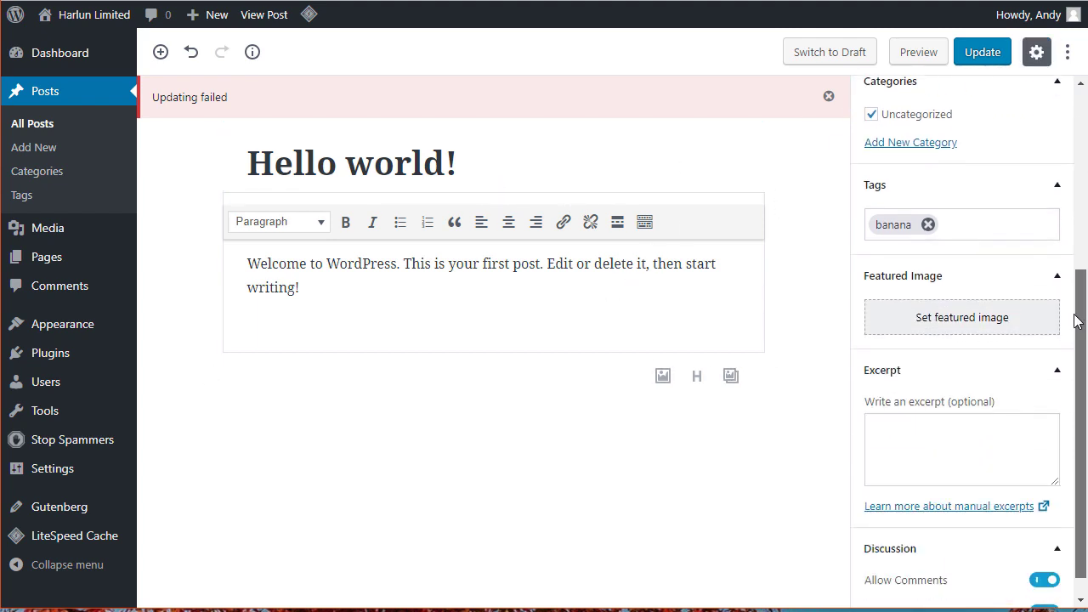
scroll(1083, 395, up, 4)
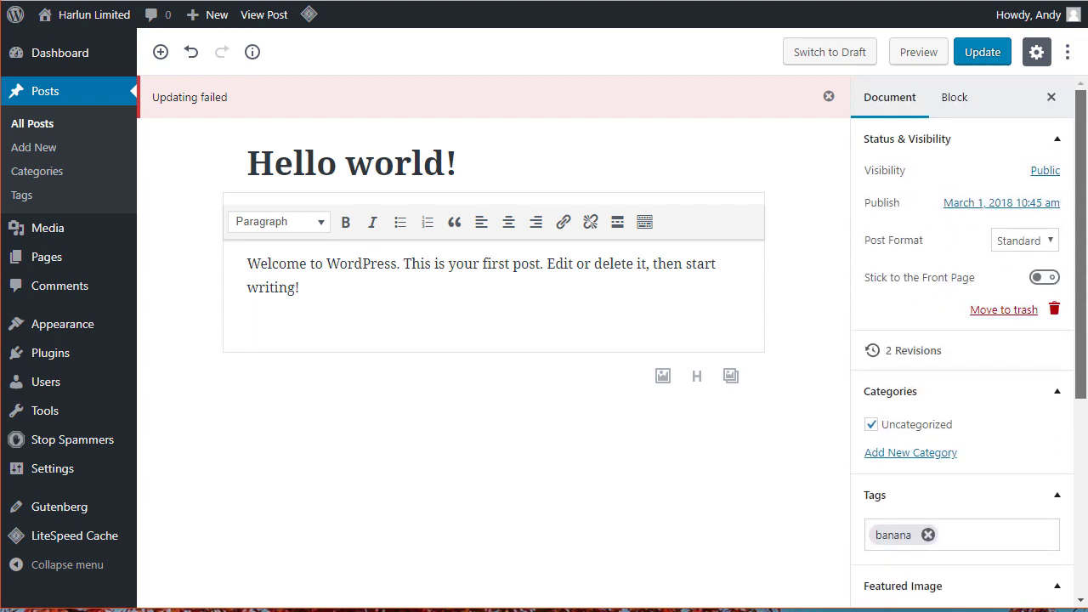
click(1068, 53)
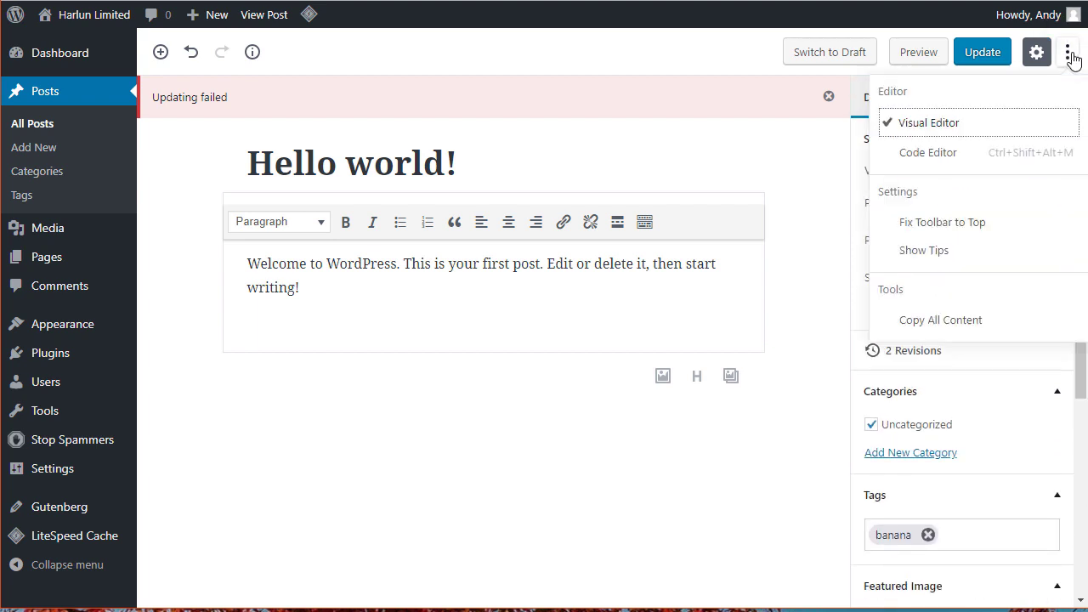
click(926, 155)
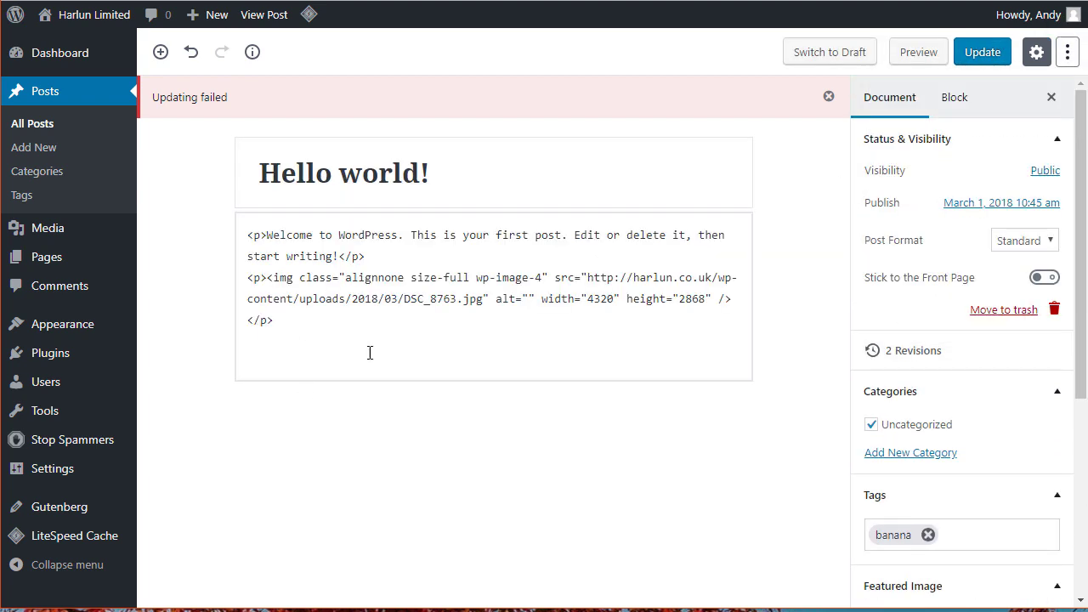
click(1067, 58)
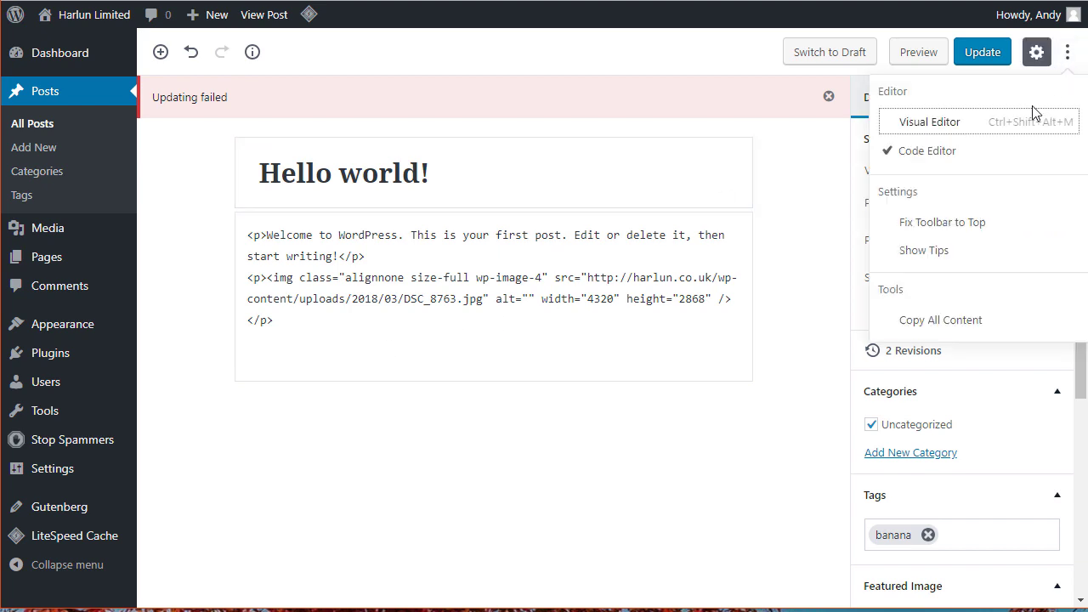
click(930, 128)
Toggle the post settings sidebar off and on, leaving it shown
click(1066, 57)
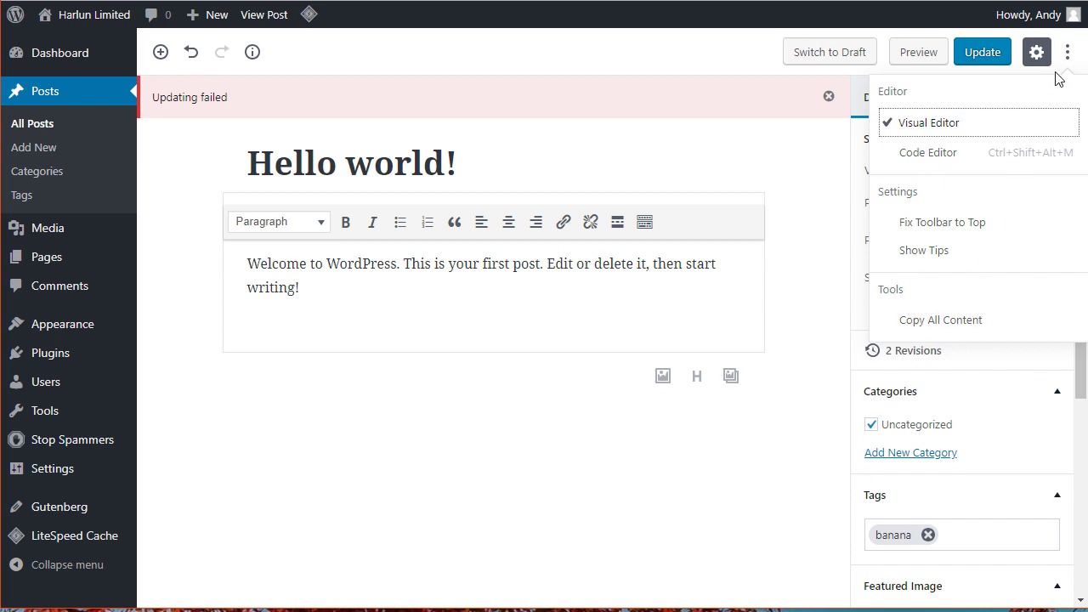
click(1037, 54)
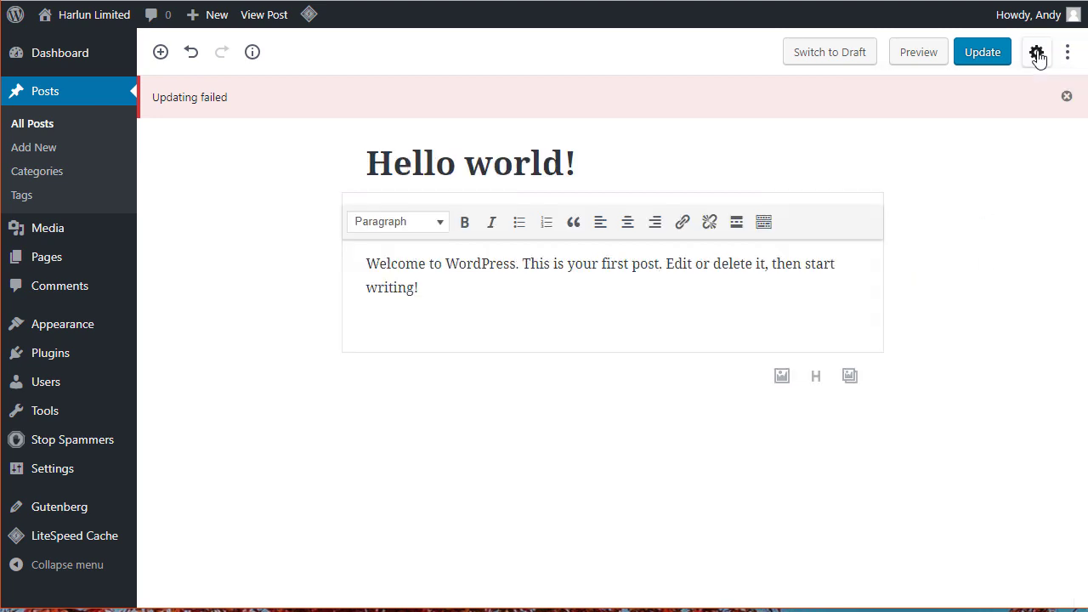
click(1038, 54)
click(1037, 54)
click(1037, 54)
click(1037, 54)
click(1038, 53)
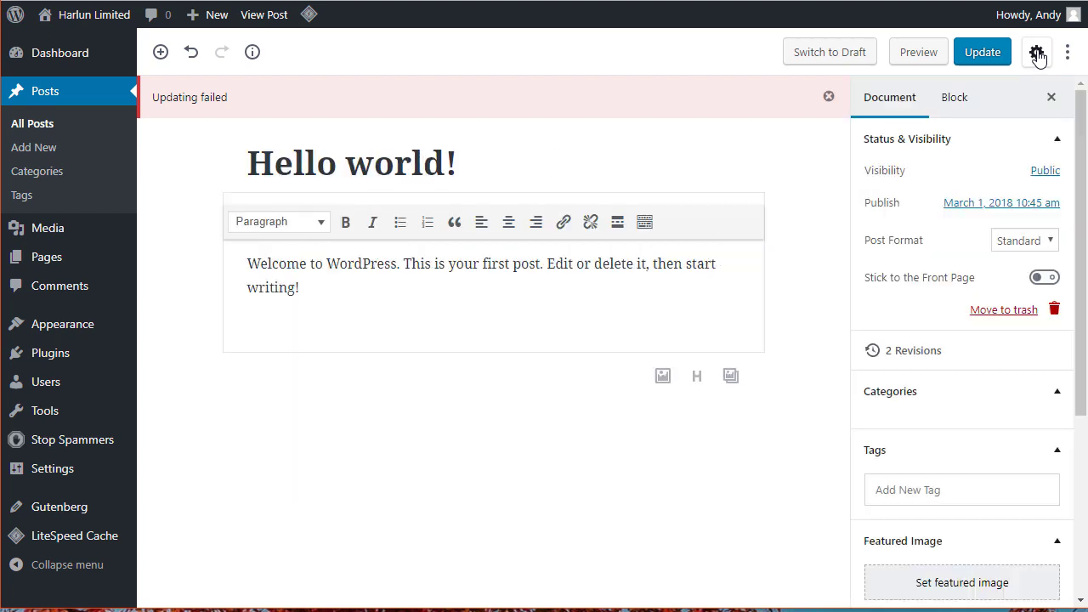
click(1037, 54)
click(1037, 54)
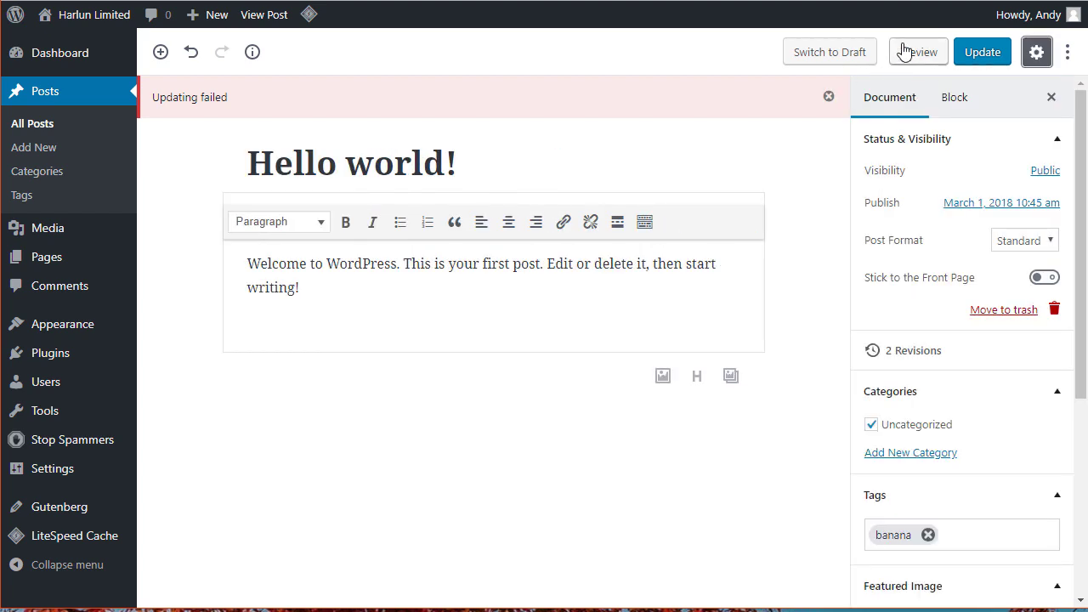
Start a new post titled 'This is our title' and place the cursor in its body
click(44, 147)
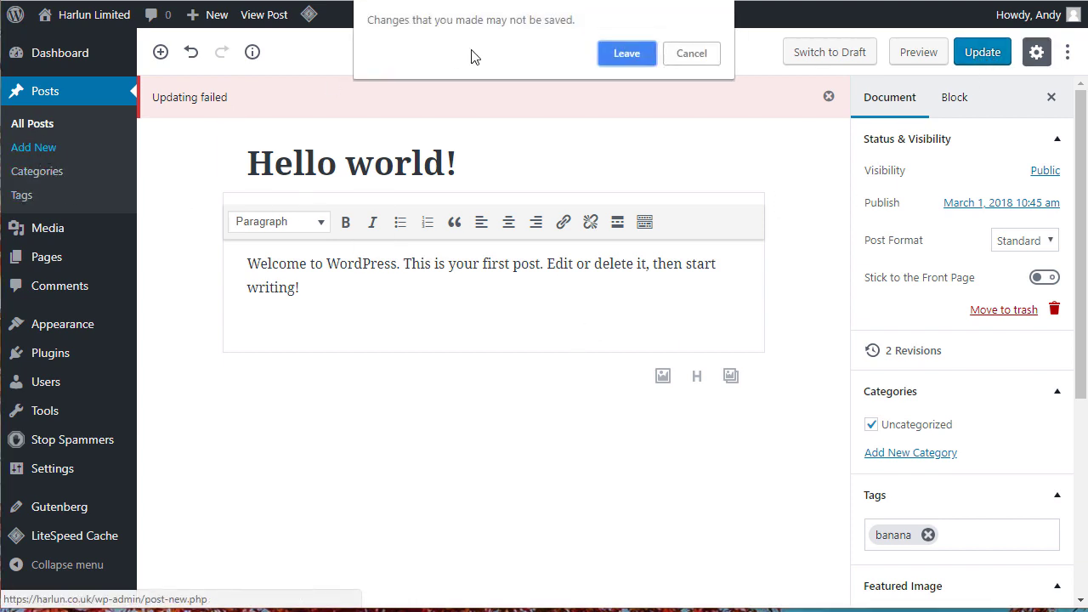
click(626, 54)
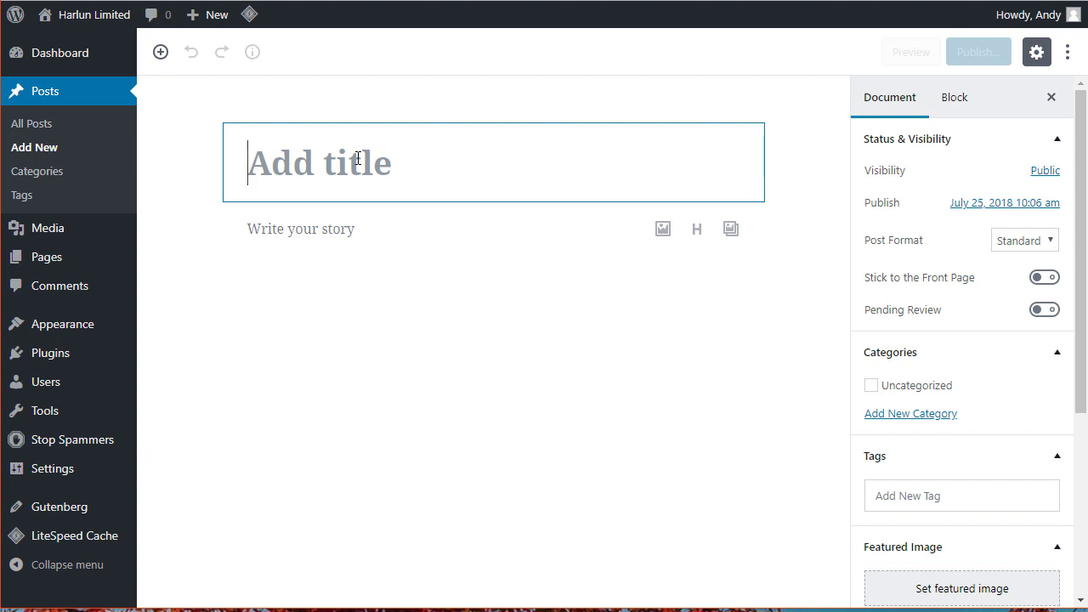
text(This our )
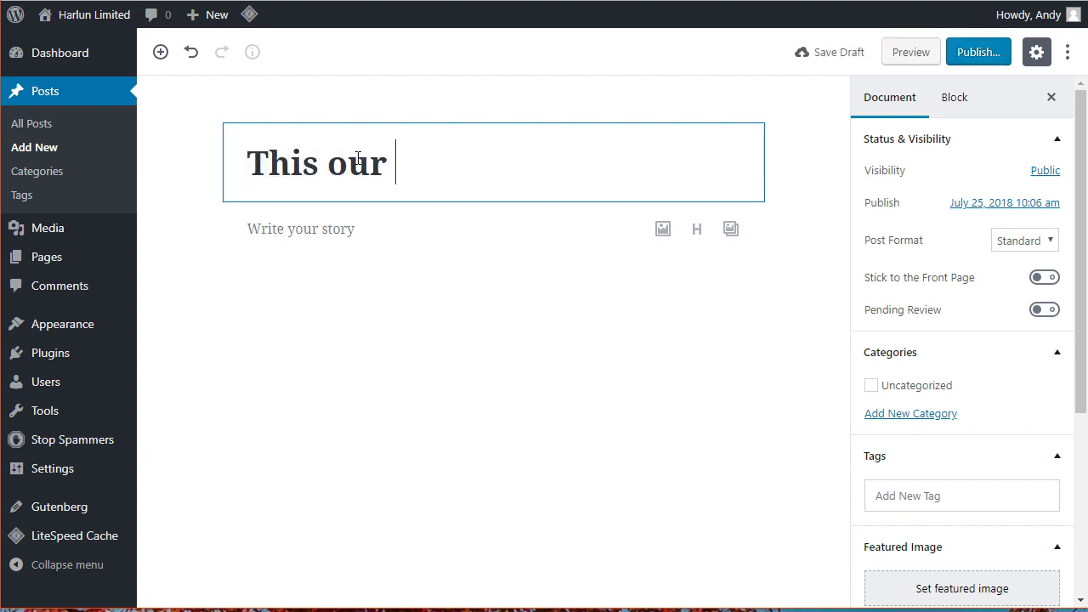
text(title)
key(Left)
key(Left)
key(Left)
key(Left)
key(Left)
key(Left)
key(Left)
key(Left)
key(Left)
text(is)
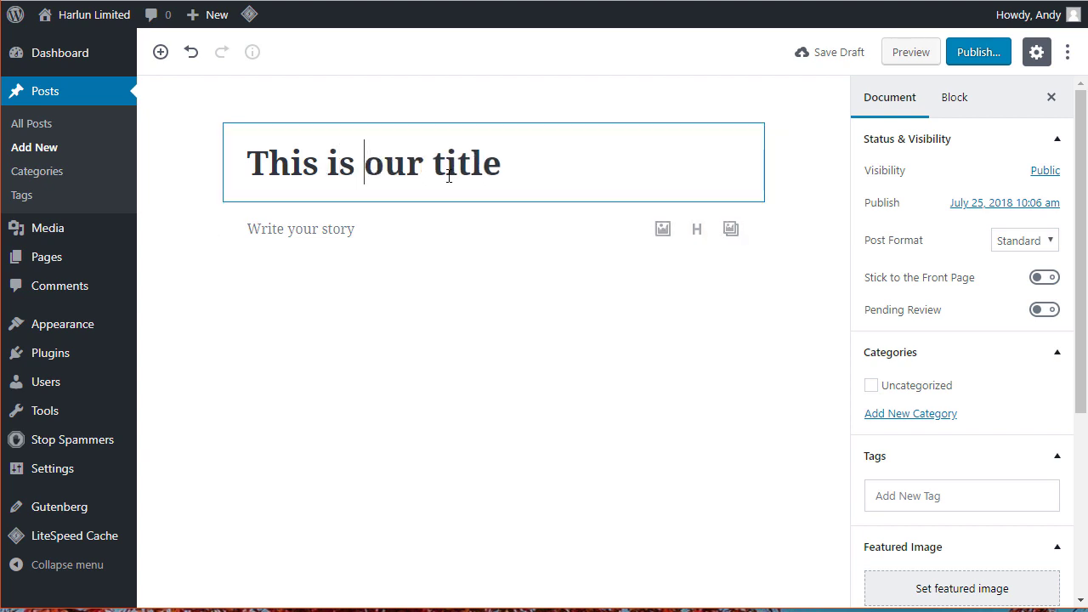
click(401, 238)
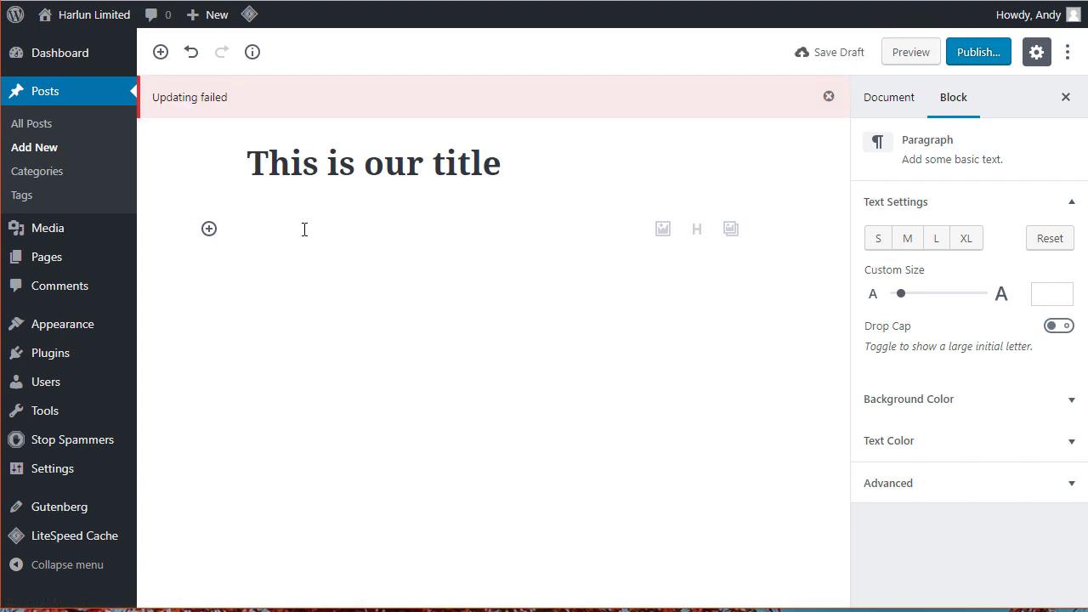
Paste two paragraphs of Lorem ipsum placeholder text into the post body
right_click(257, 232)
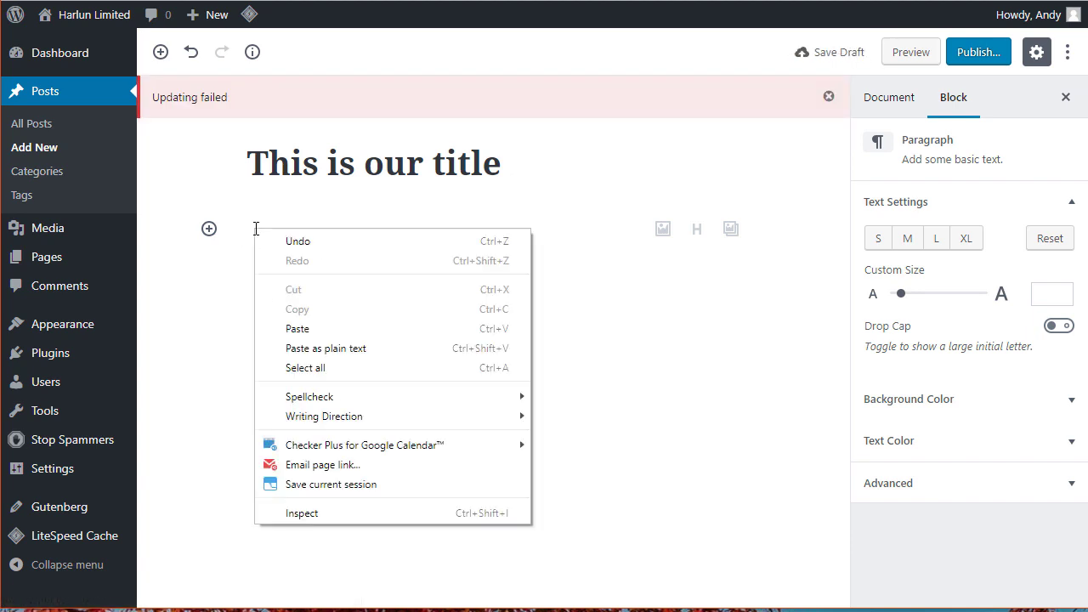
click(301, 334)
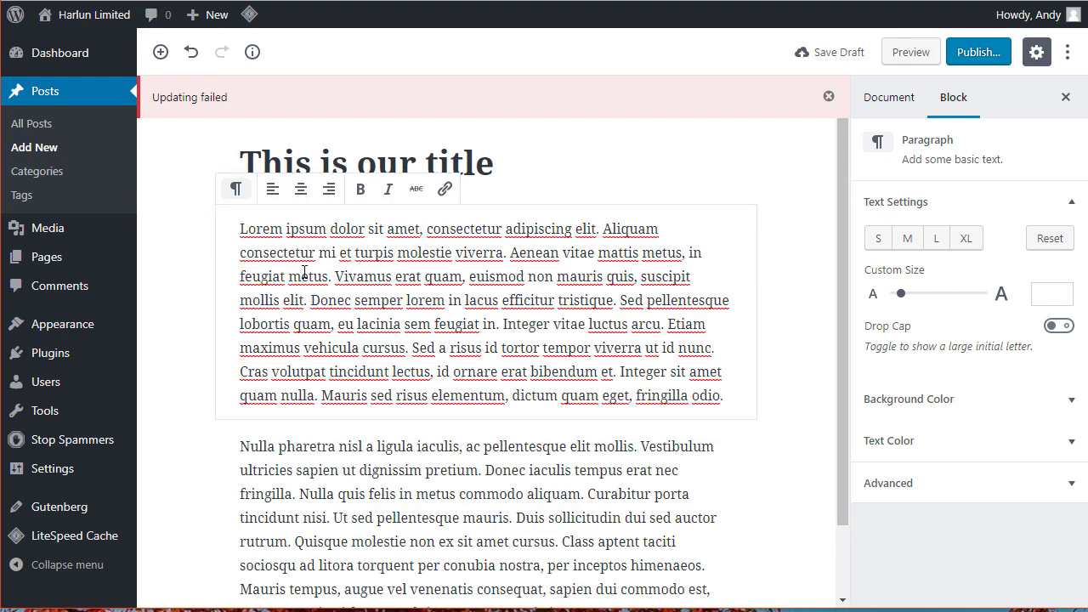
scroll(845, 170, down, 1)
scroll(834, 204, up, 1)
click(412, 519)
click(367, 284)
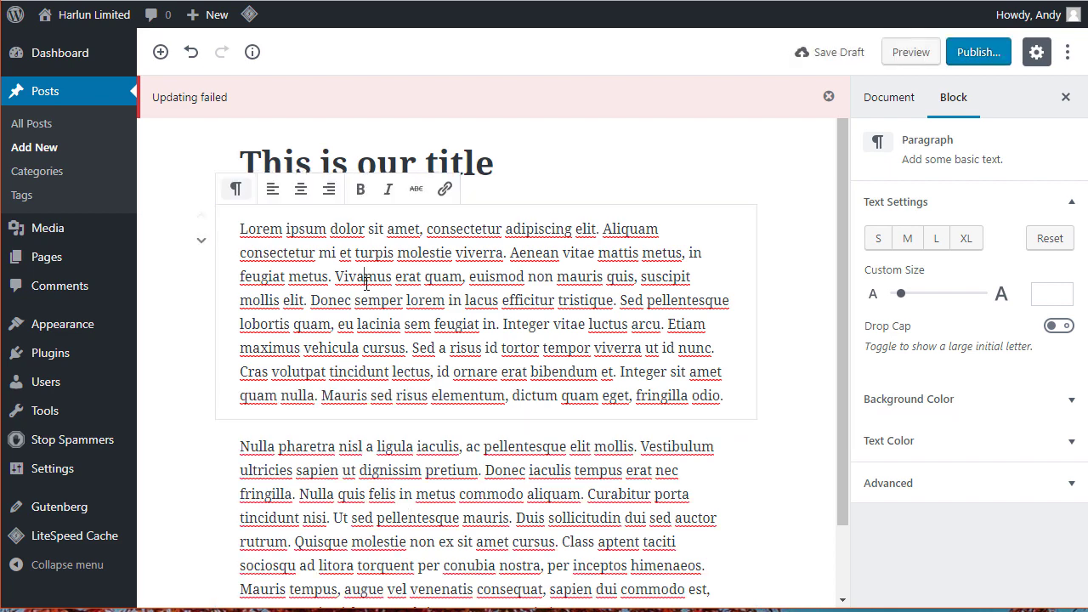
click(393, 515)
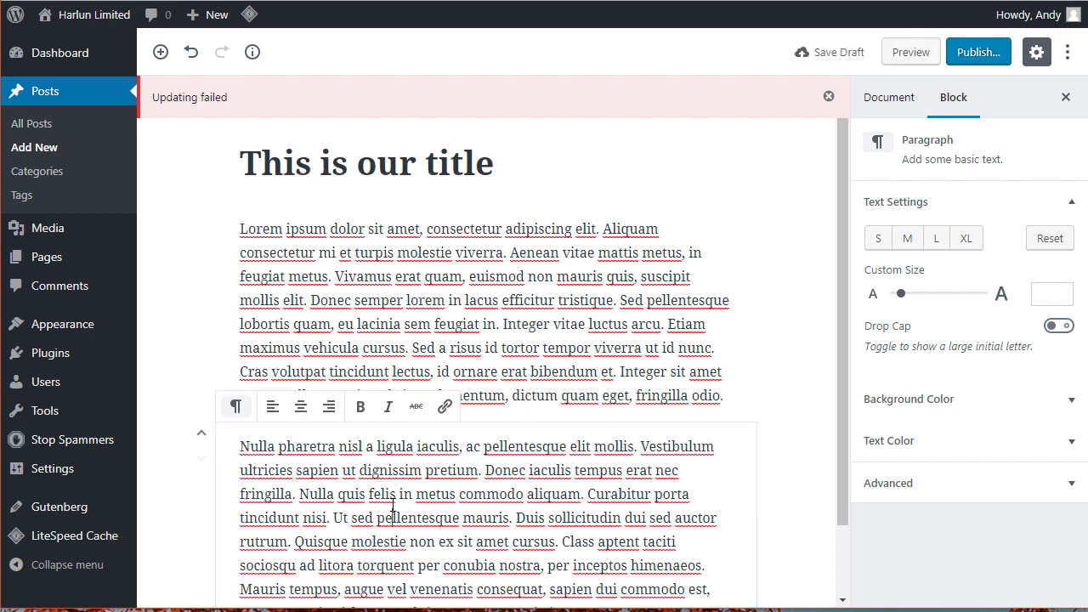
click(432, 280)
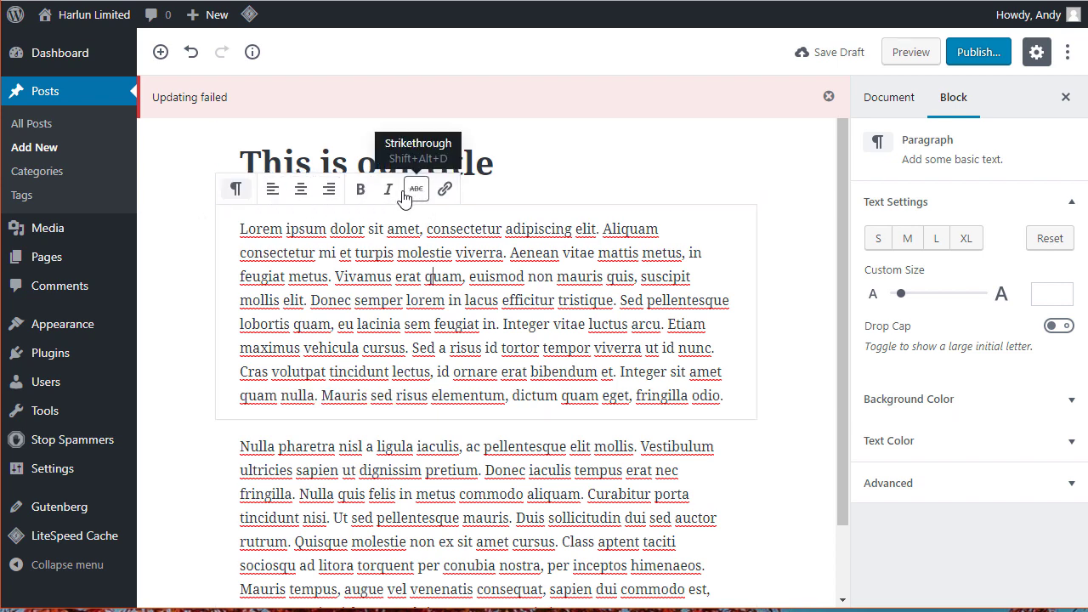
click(423, 518)
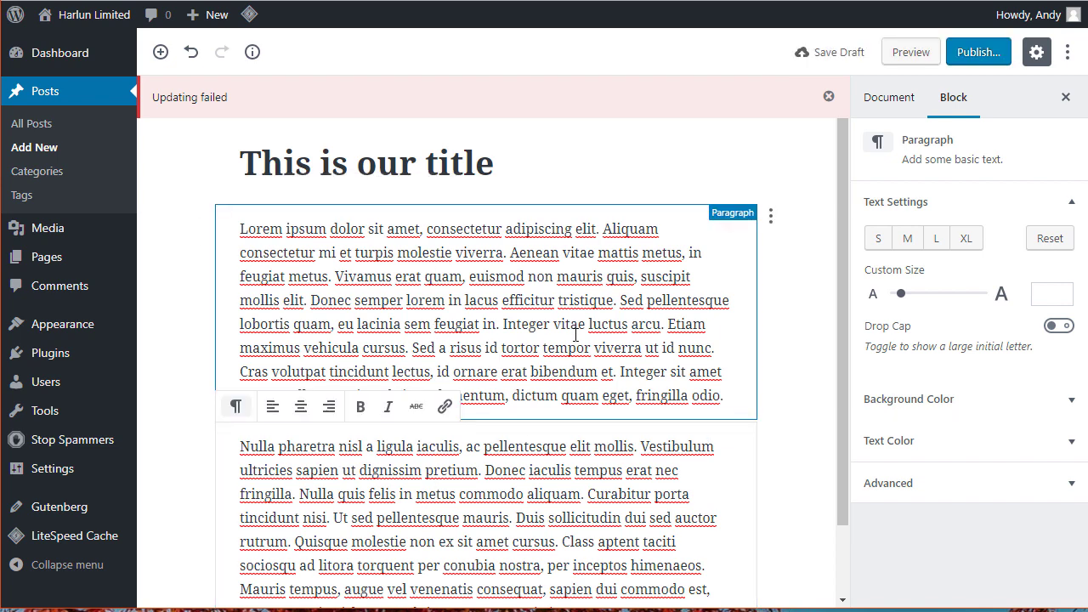
Open and close the first paragraph's More Options menu, then reselect the paragraph
scroll(576, 335, down, 1)
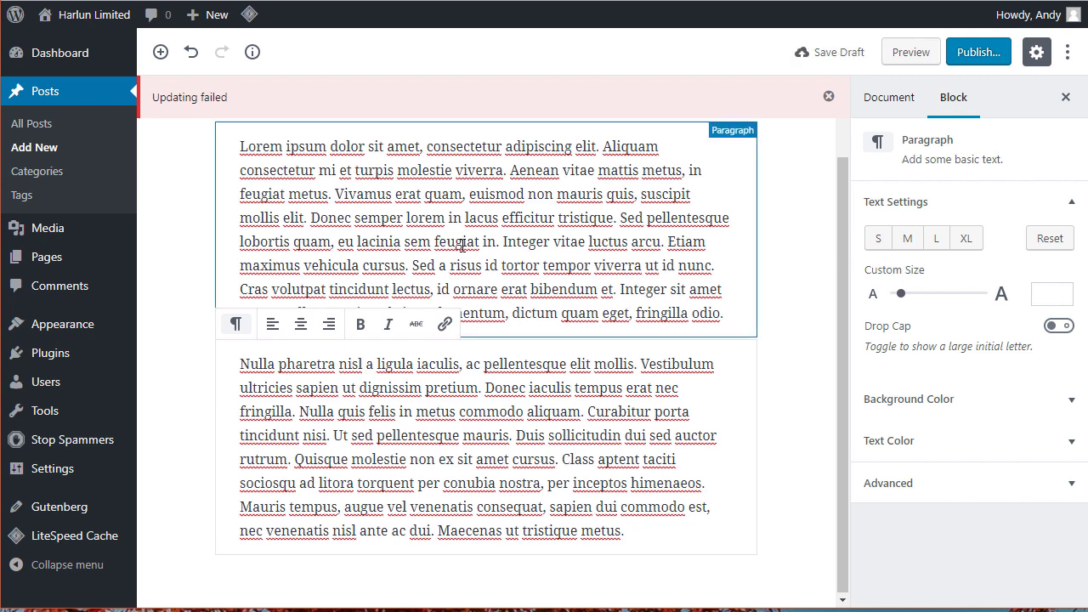
scroll(464, 243, up, 1)
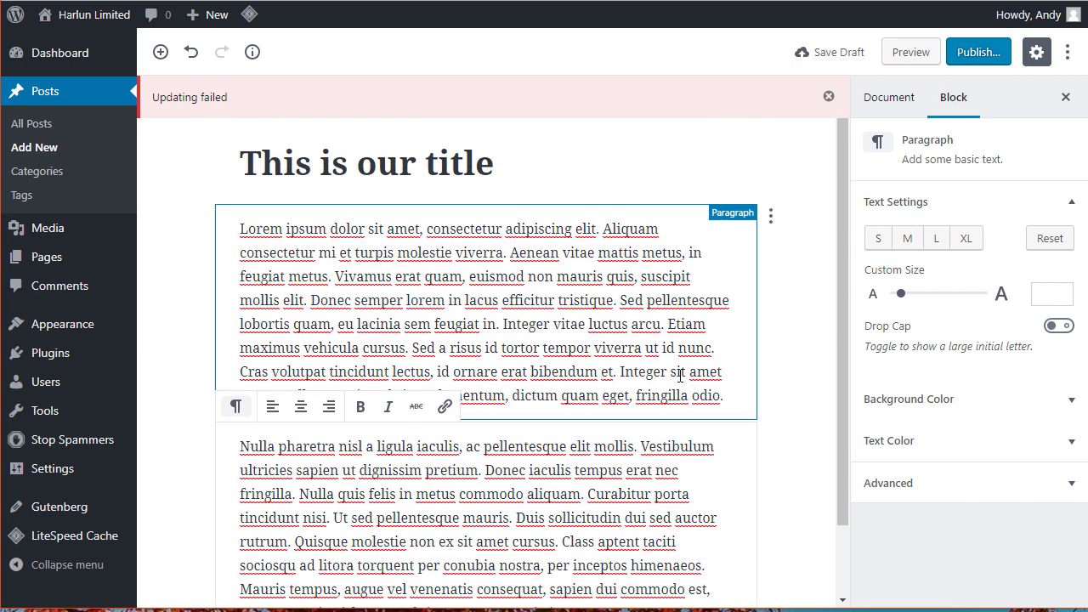
click(771, 218)
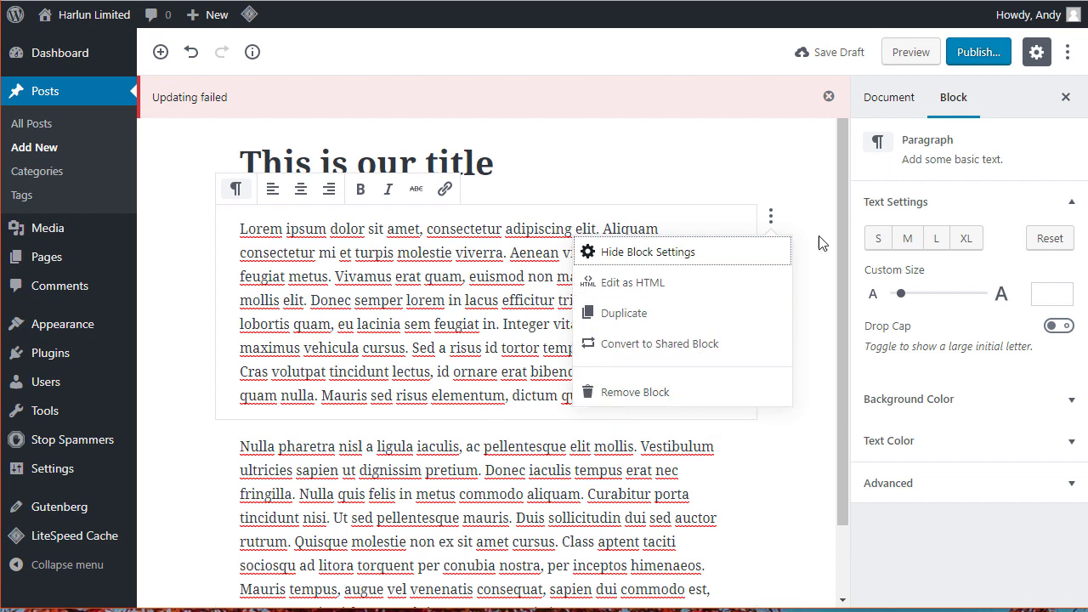
click(648, 161)
click(487, 306)
Review the Document settings, then show Block settings for the first paragraph
click(884, 100)
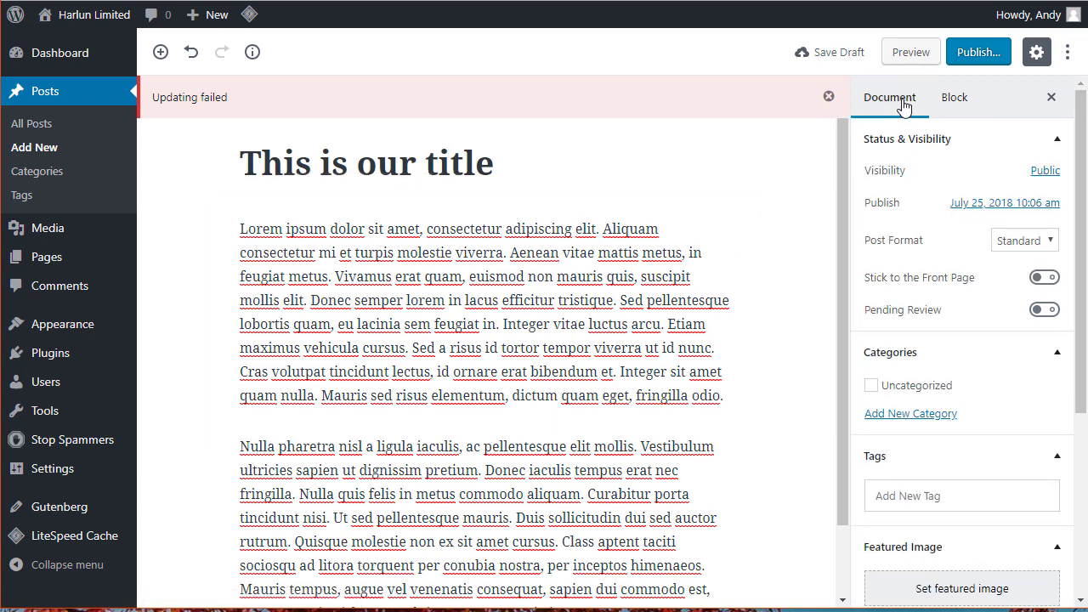
scroll(1080, 340, down, 4)
scroll(1082, 398, up, 5)
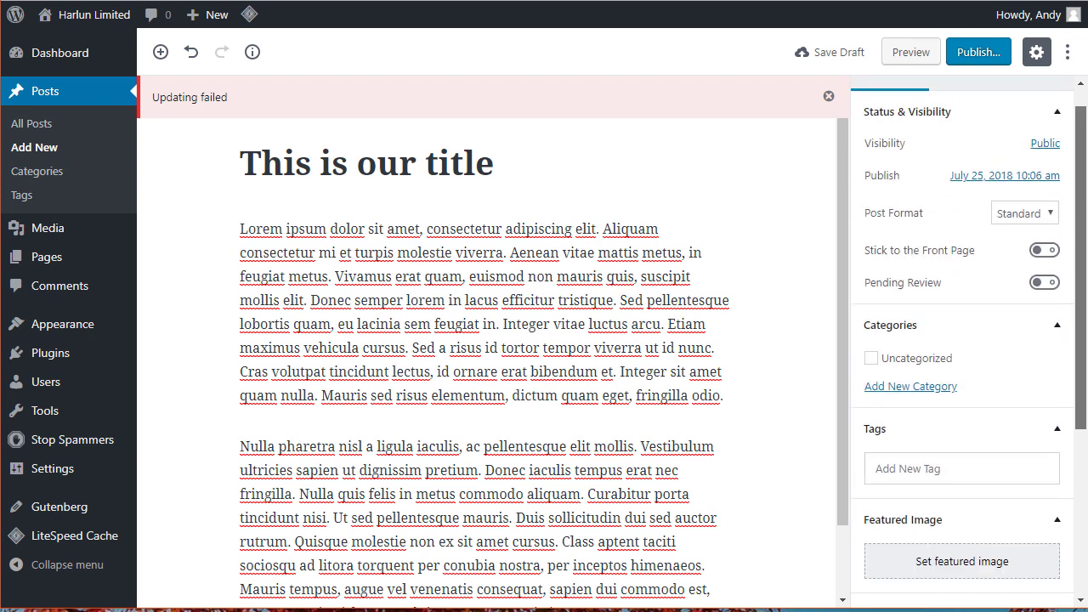
scroll(1083, 398, down, 3)
scroll(969, 340, up, 3)
scroll(969, 340, down, 5)
scroll(969, 340, up, 5)
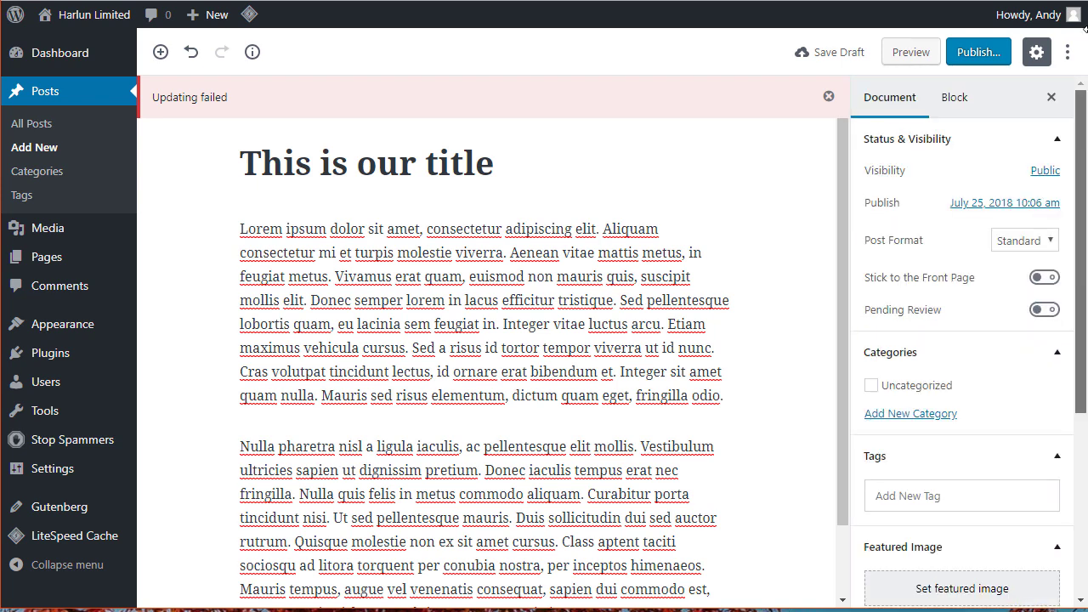
click(952, 105)
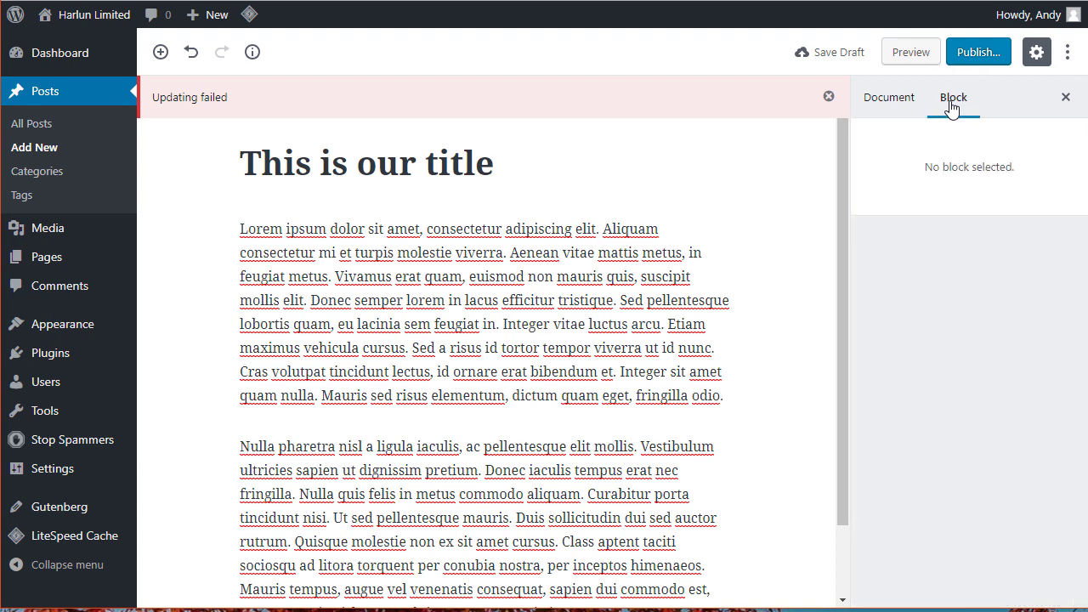
click(451, 338)
click(464, 486)
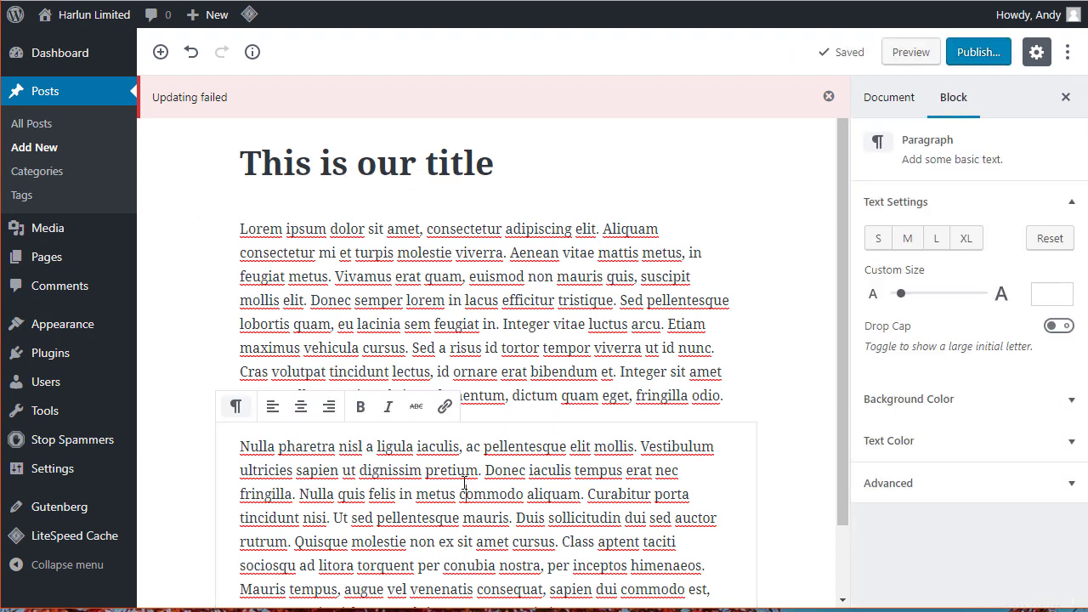
click(357, 163)
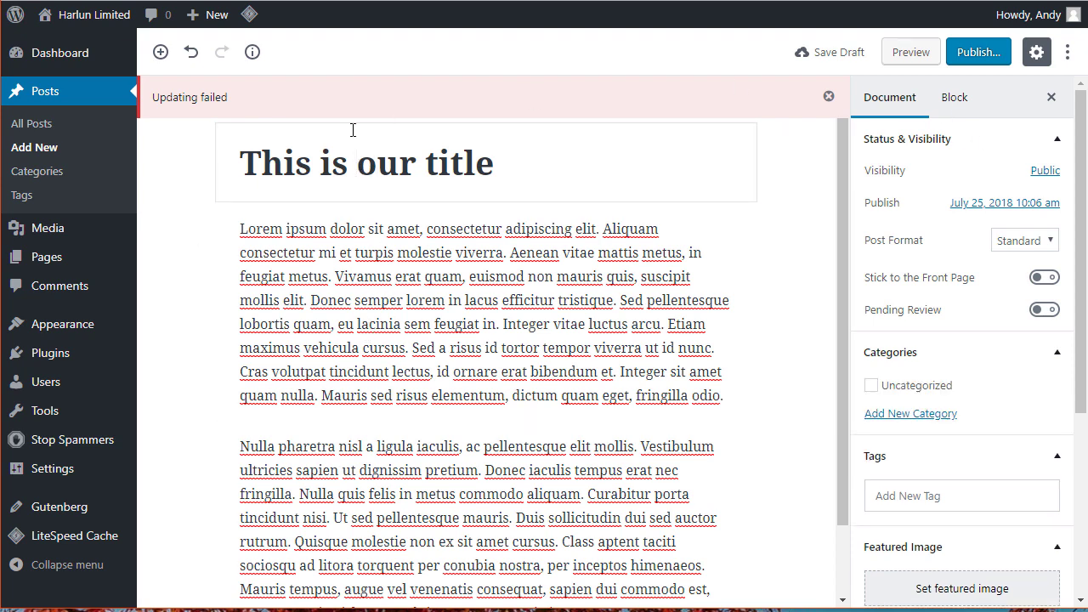
click(959, 100)
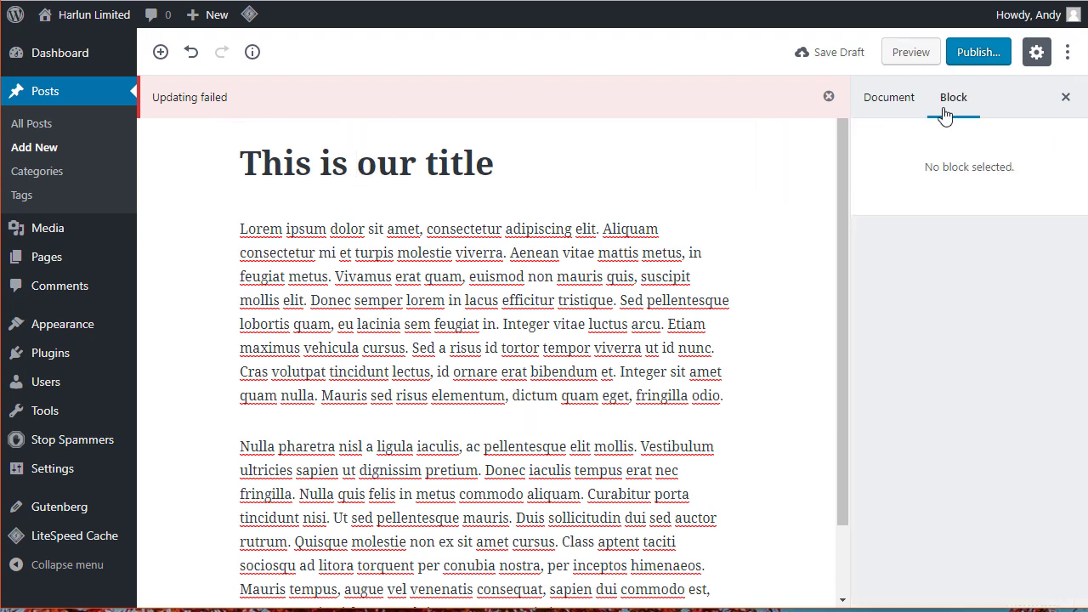
click(371, 272)
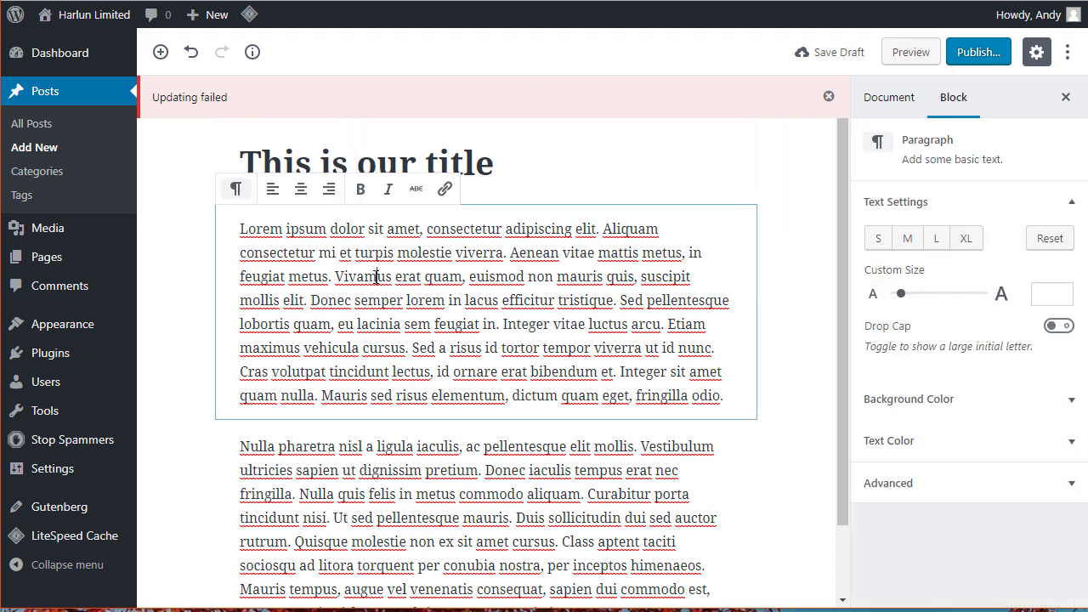
Try the S/M/L/XL sizes, reset, and give the first paragraph custom size 17
click(908, 238)
click(939, 243)
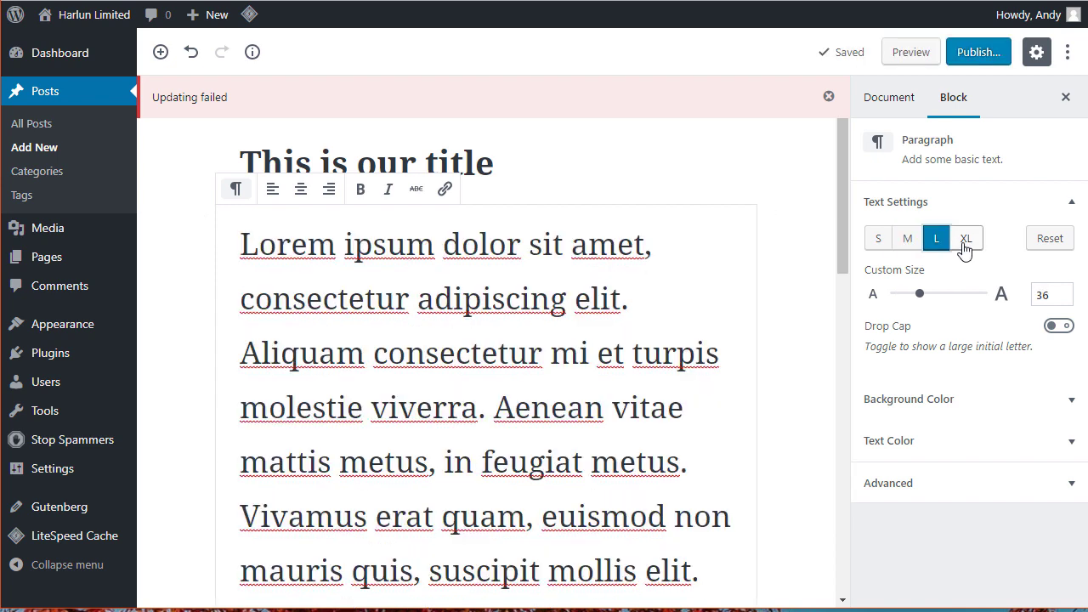
click(966, 238)
click(878, 239)
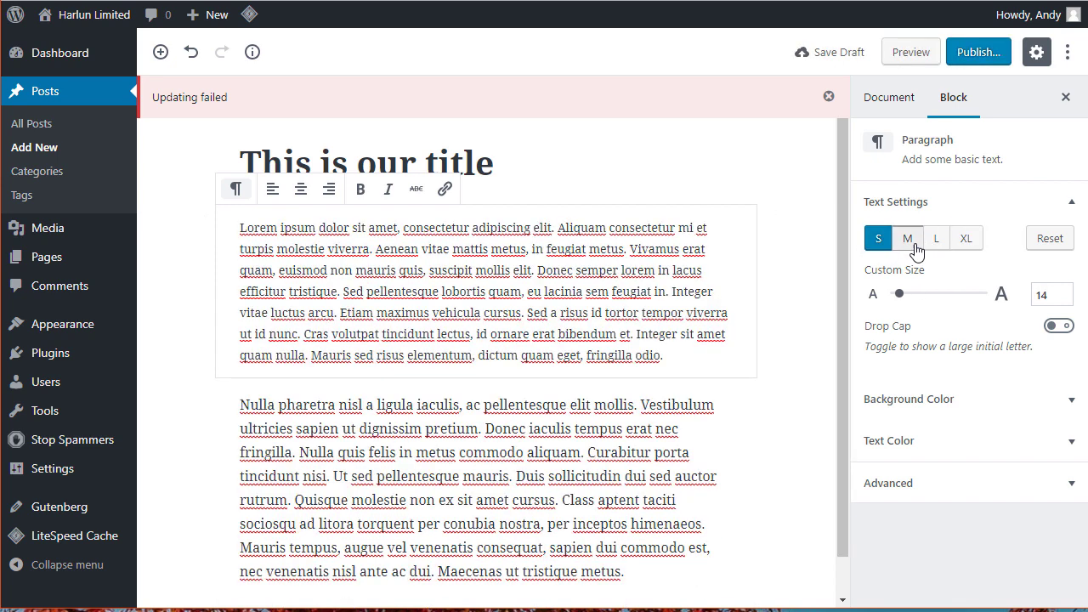
click(908, 241)
click(878, 240)
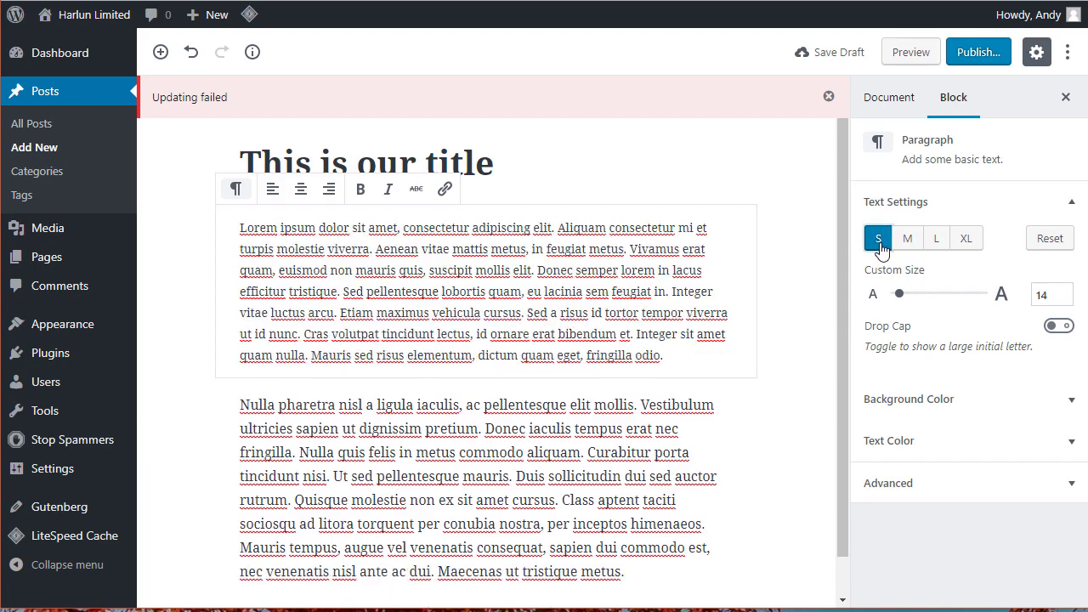
click(1049, 241)
drag(903, 298, 909, 299)
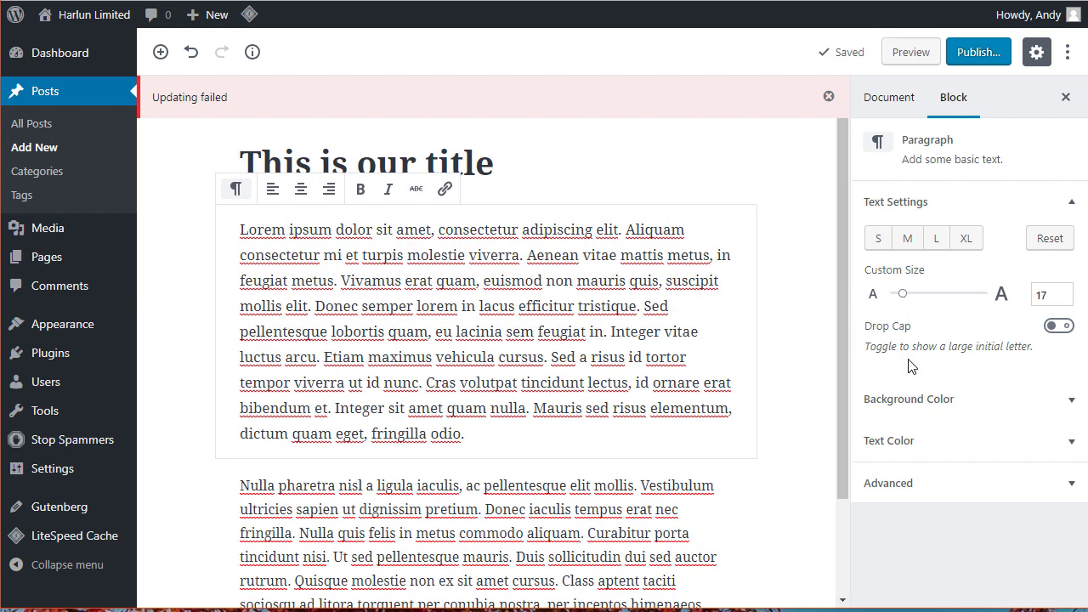
Toggle Drop Cap on and off, and peek at the colour and Advanced panels
click(1059, 327)
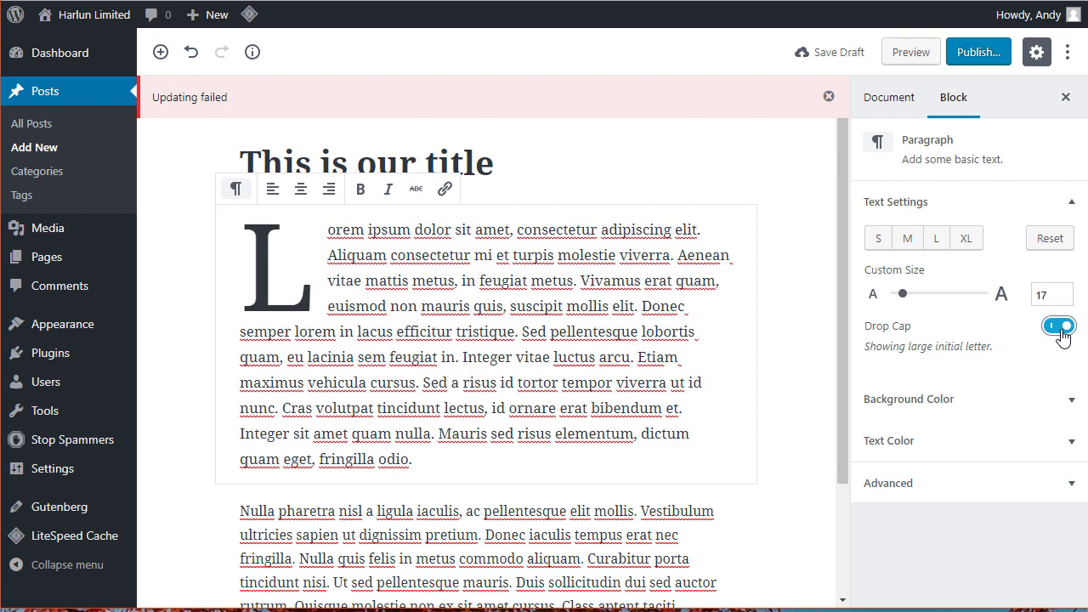
click(1061, 327)
click(1070, 414)
click(1070, 414)
click(1071, 444)
click(1071, 444)
click(1069, 485)
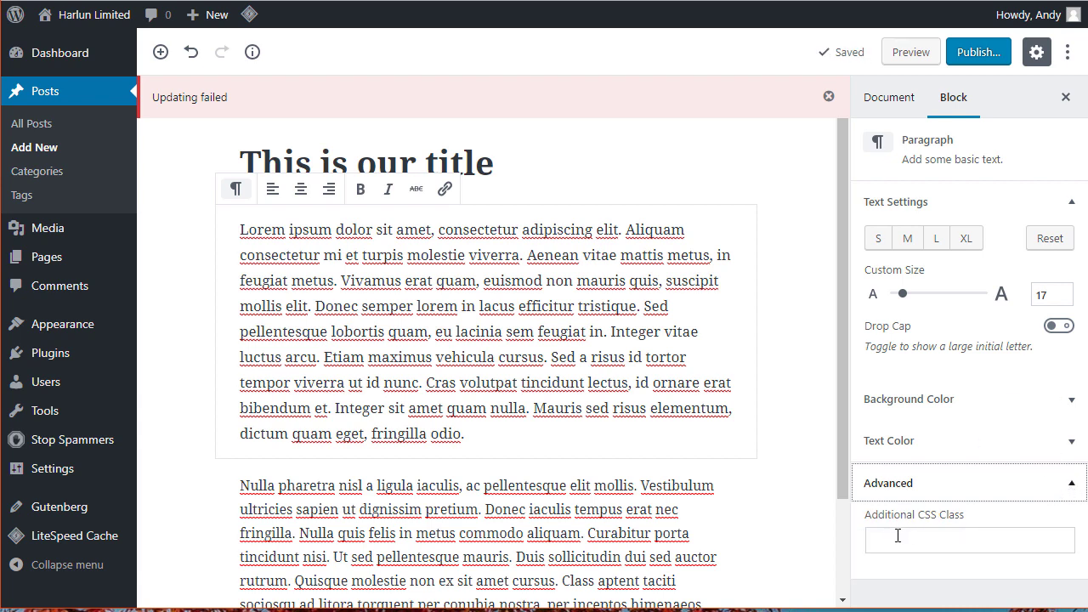
Collapse the paragraph's Advanced options and place the cursor at the end of the second paragraph
click(926, 545)
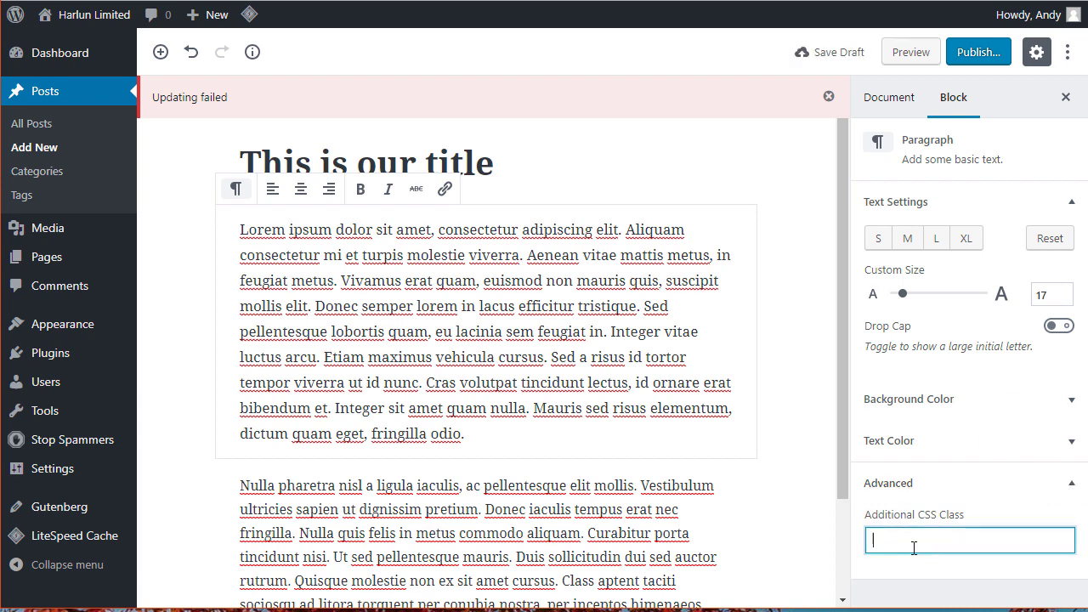
click(1071, 492)
scroll(574, 374, down, 2)
scroll(573, 374, up, 2)
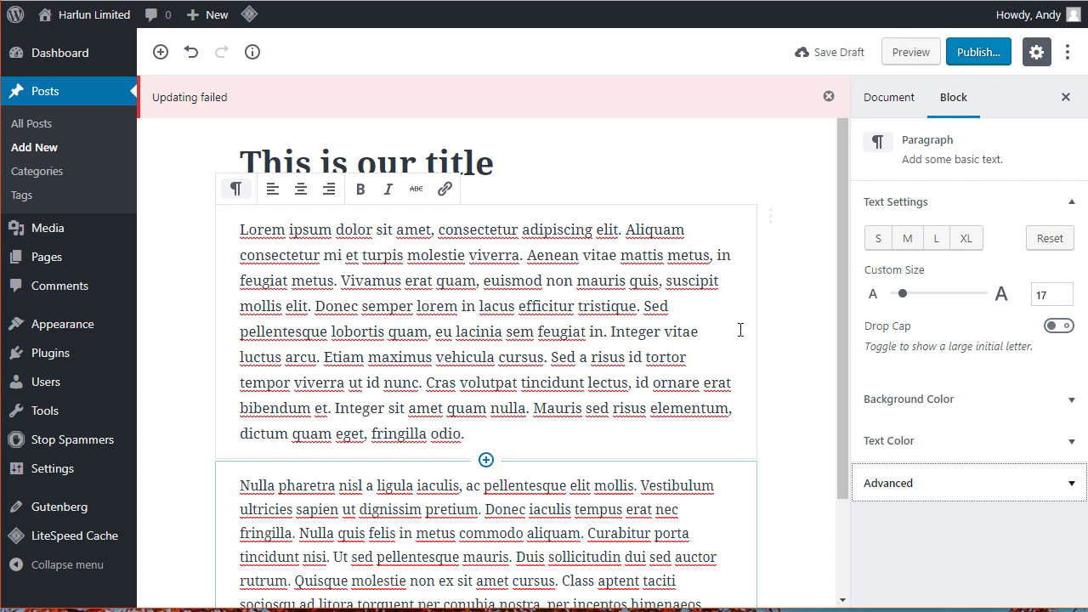
scroll(838, 253, down, 3)
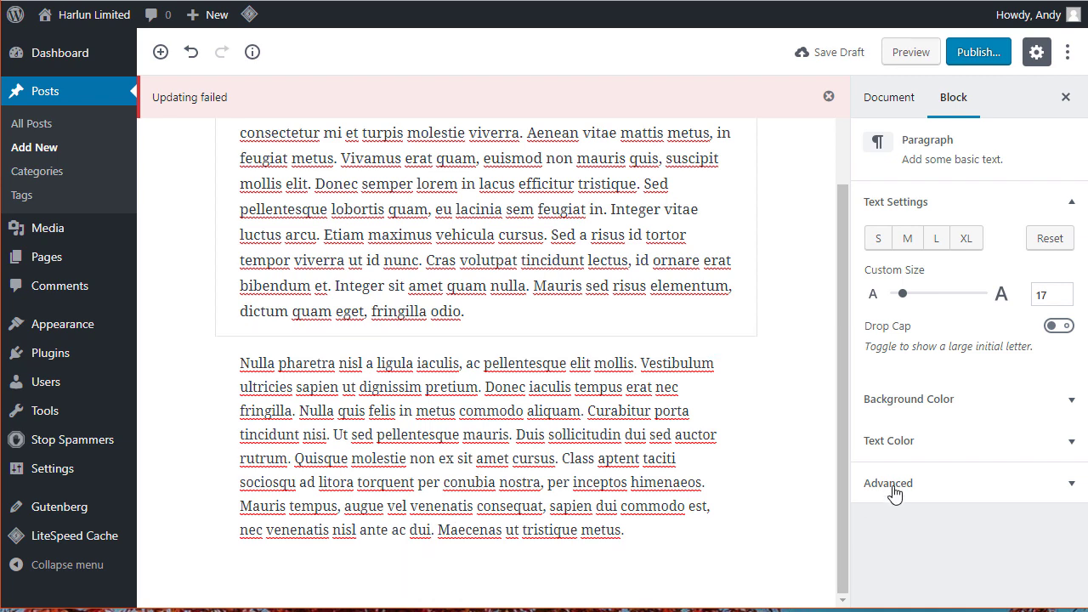
click(550, 591)
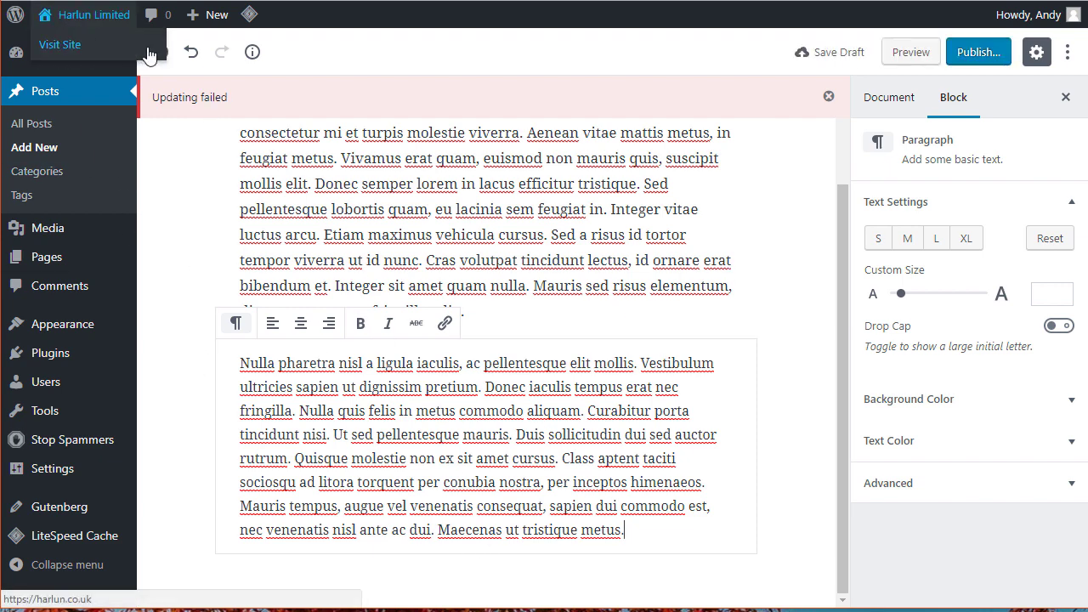
click(161, 54)
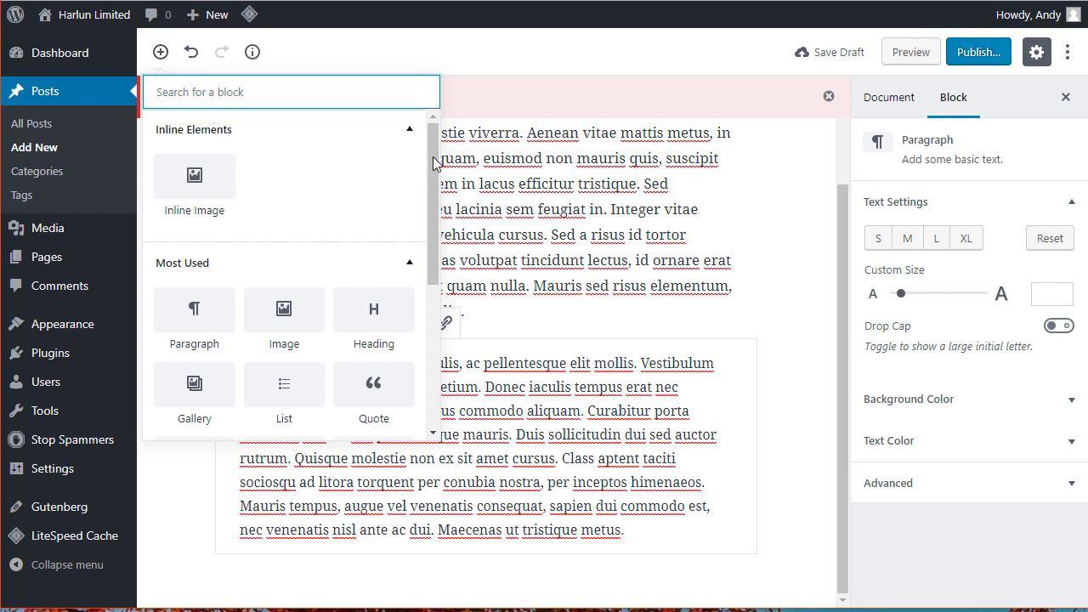
drag(435, 155, 448, 188)
drag(446, 150, 445, 123)
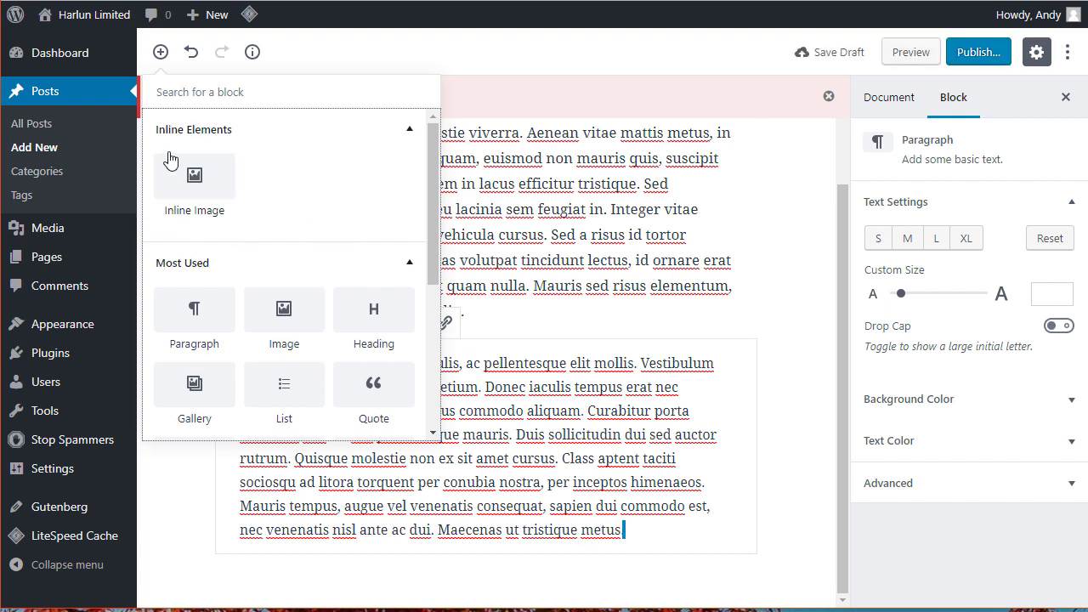
click(192, 174)
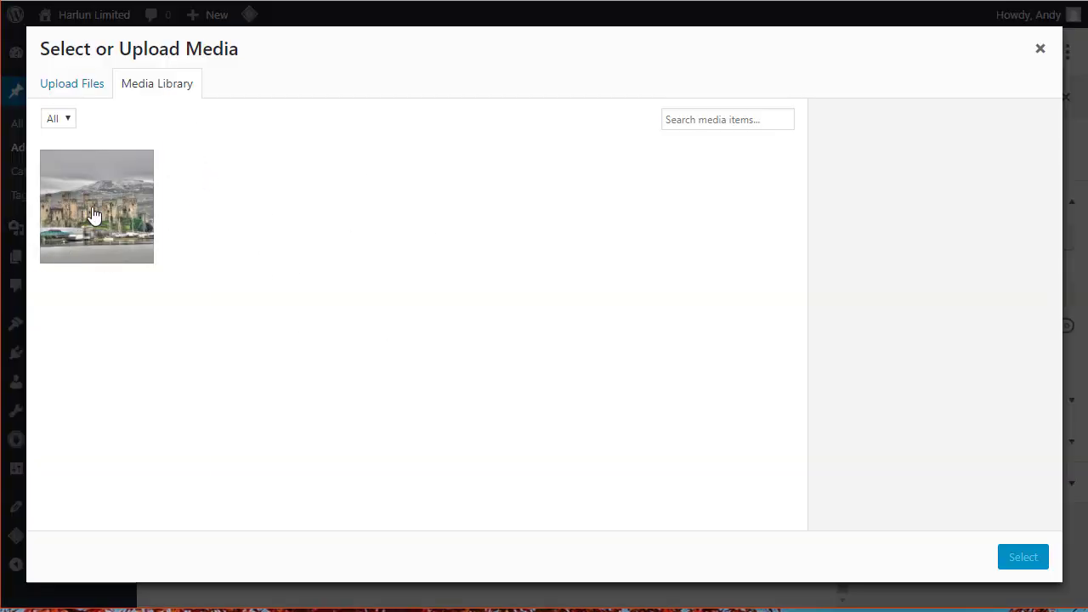
click(93, 211)
click(1025, 557)
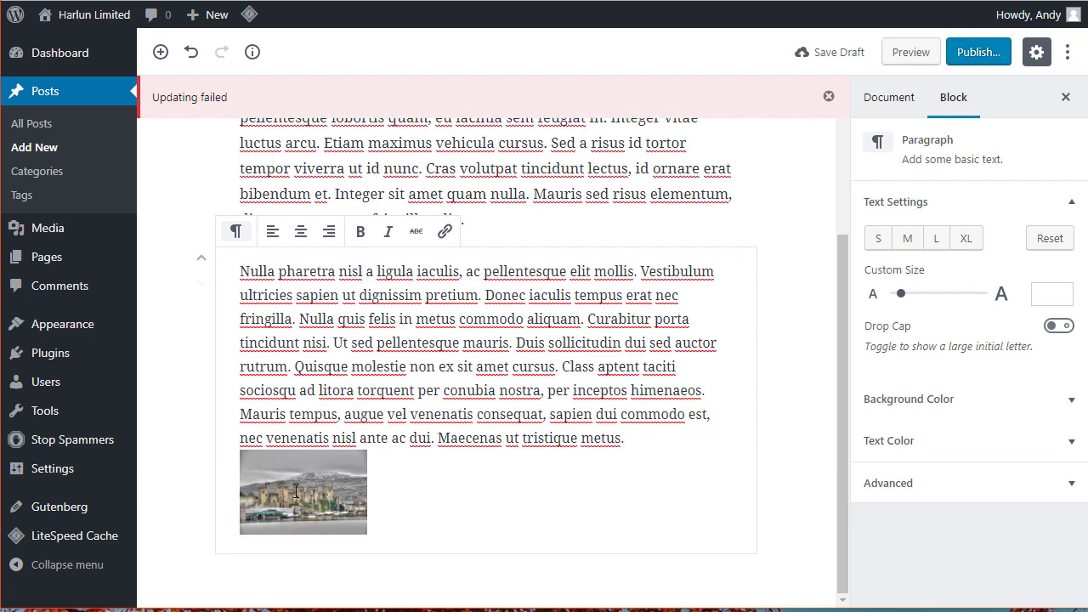
click(296, 491)
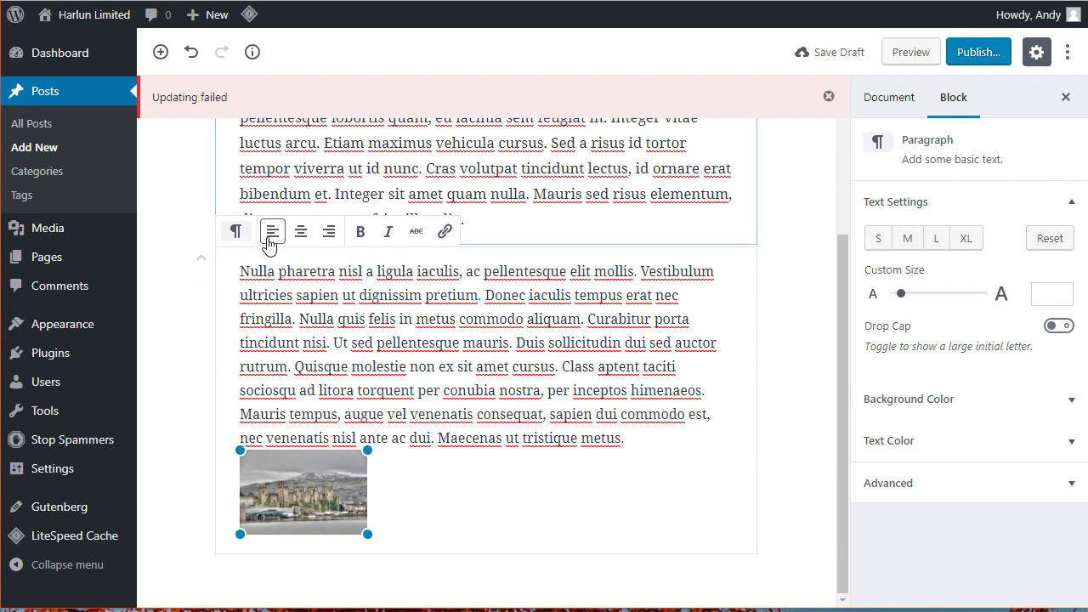
click(301, 232)
click(273, 231)
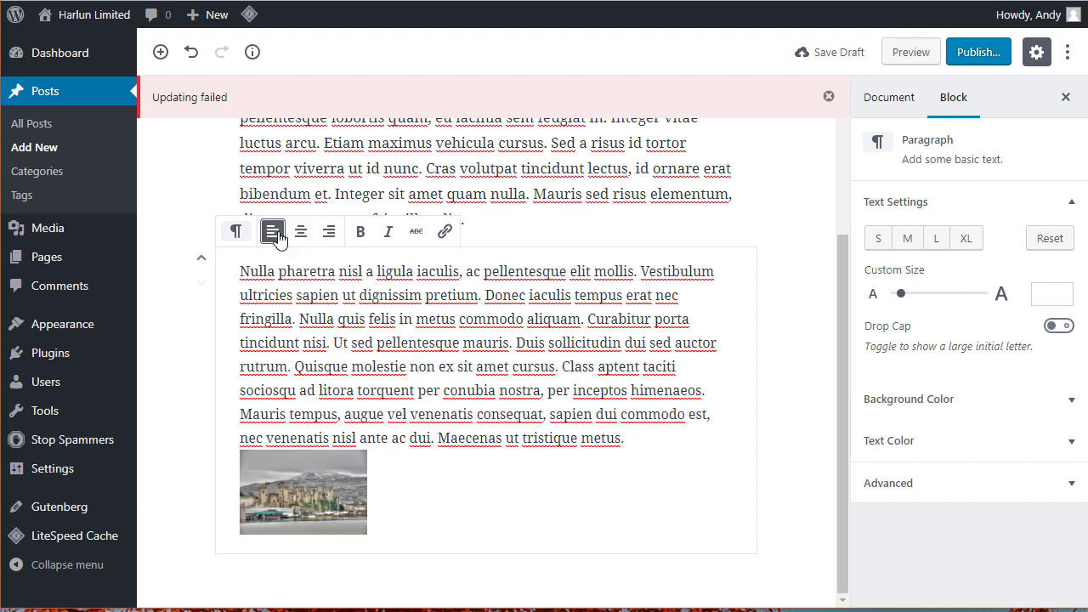
click(298, 488)
drag(368, 450, 796, 413)
scroll(514, 307, down, 2)
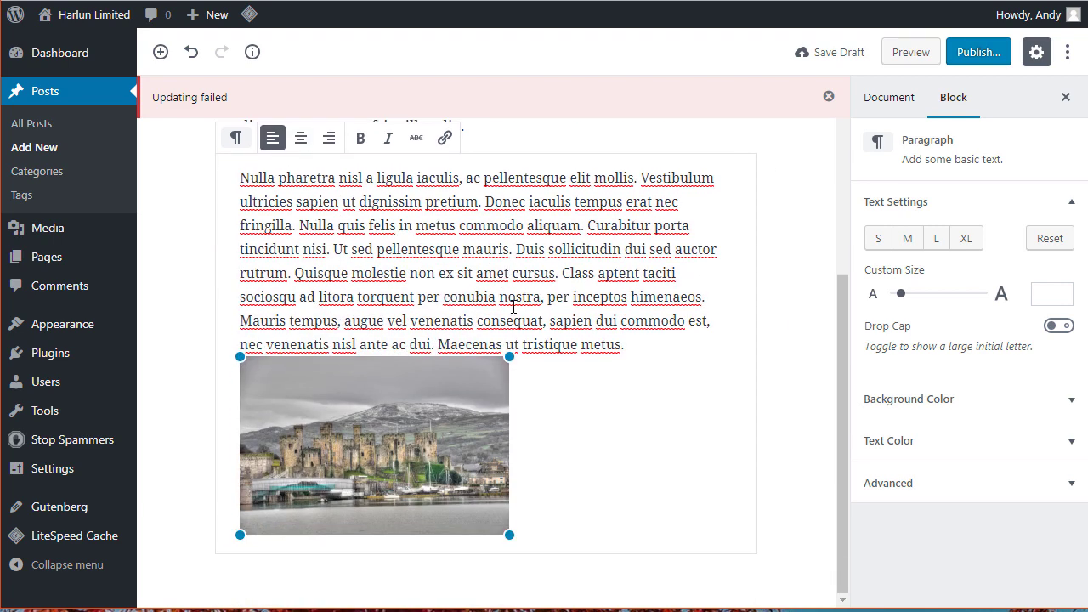
right_click(434, 414)
click(407, 499)
click(388, 201)
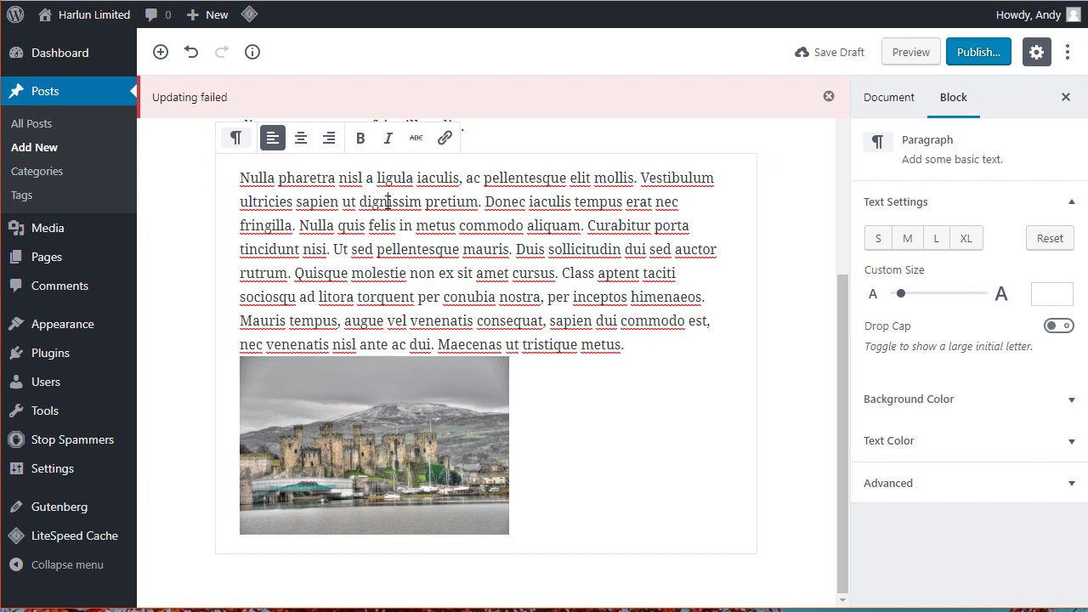
click(409, 405)
click(192, 53)
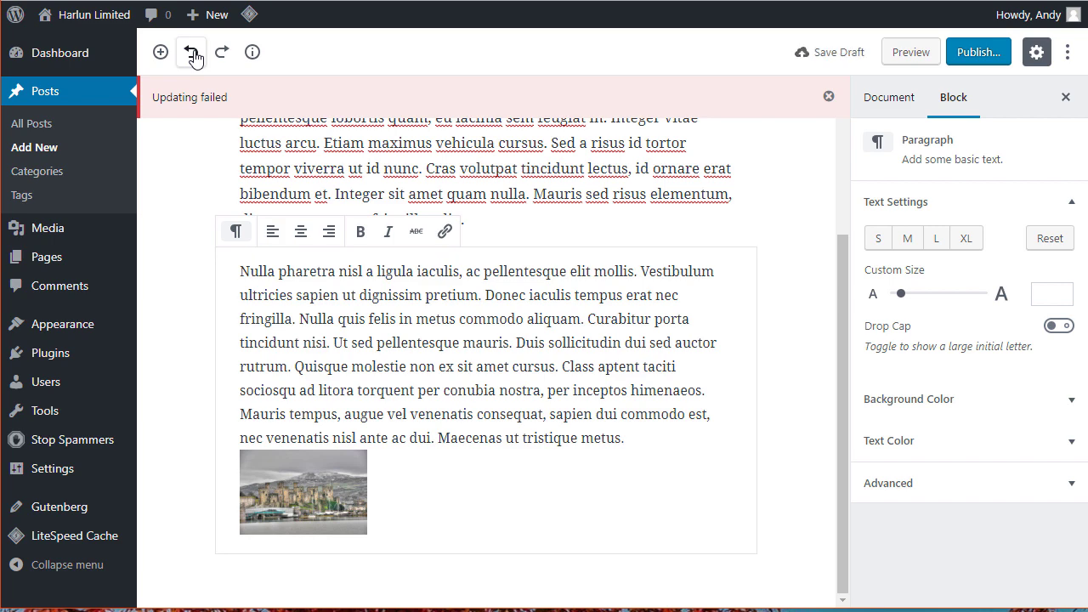
click(192, 53)
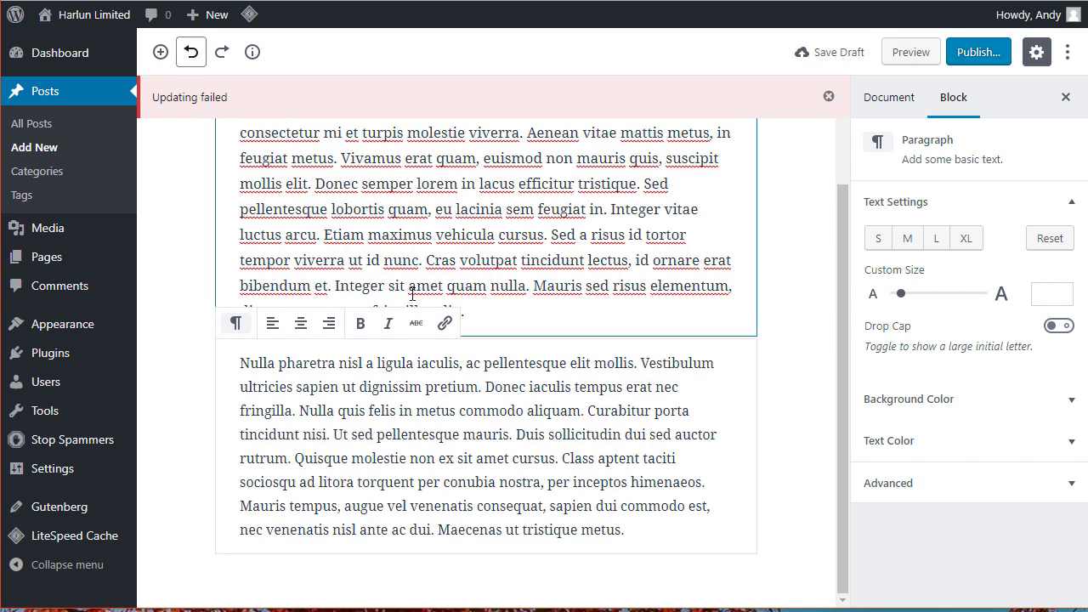
Insert an Image block holding the castle photo from the Media Library
click(161, 52)
scroll(434, 166, down, 1)
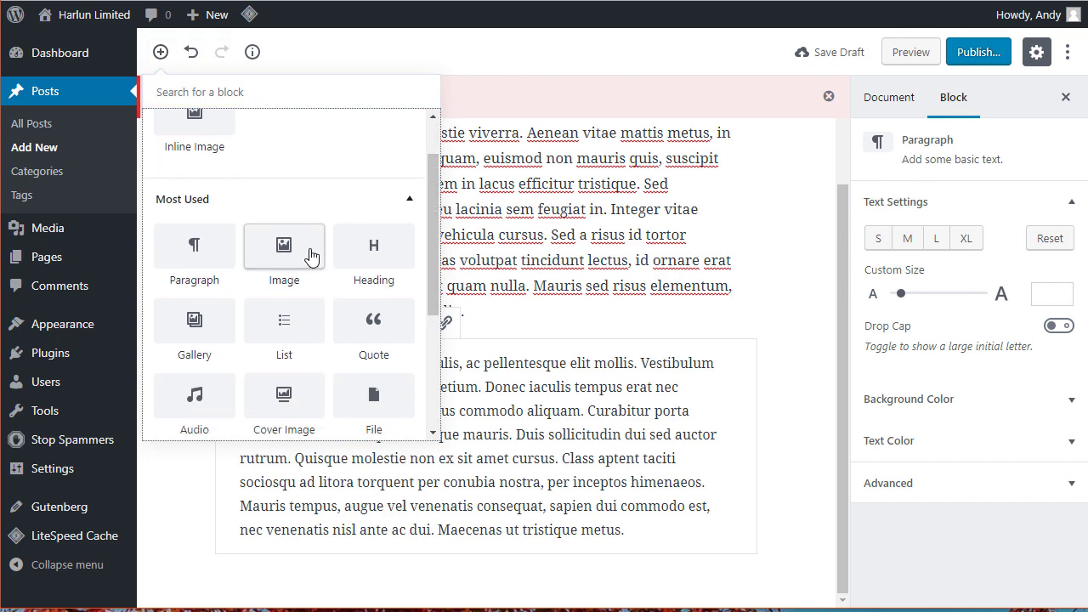
click(297, 250)
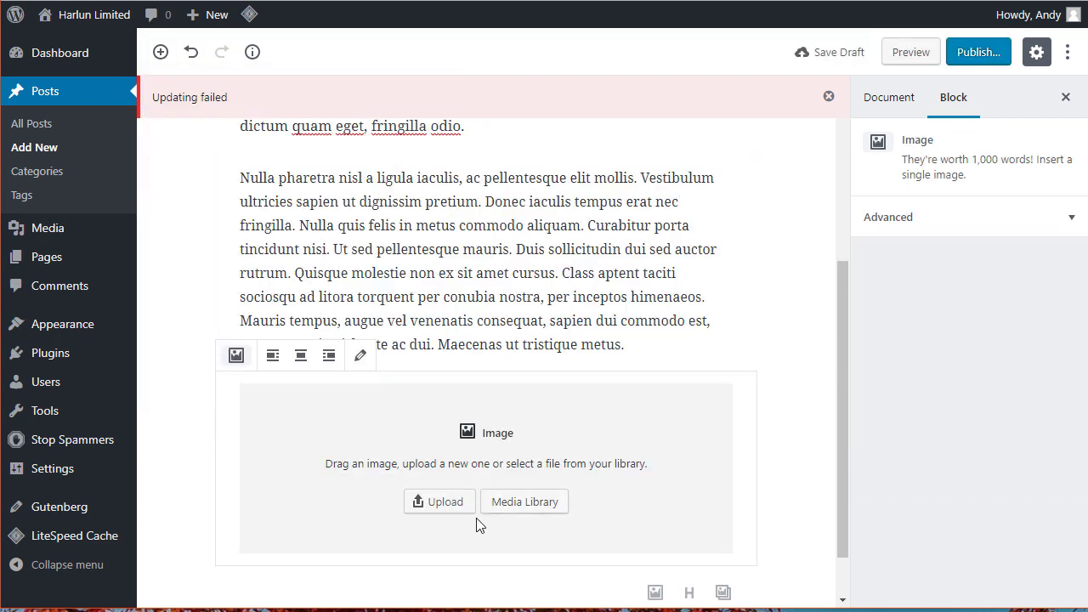
click(522, 502)
click(93, 196)
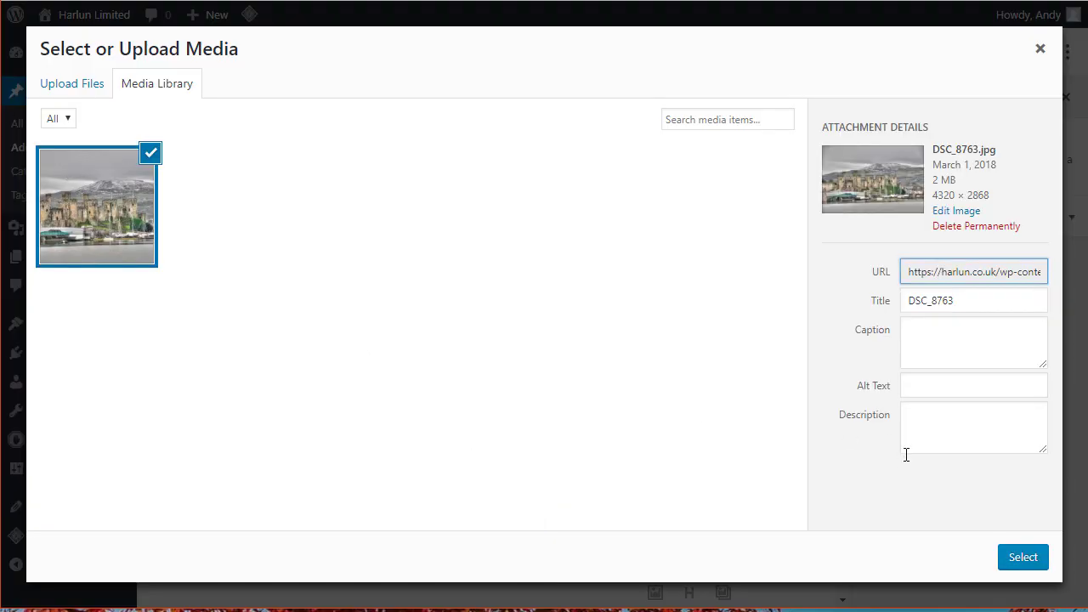
click(1031, 557)
Resize the castle image to 395×262 and align it left
scroll(722, 298, down, 3)
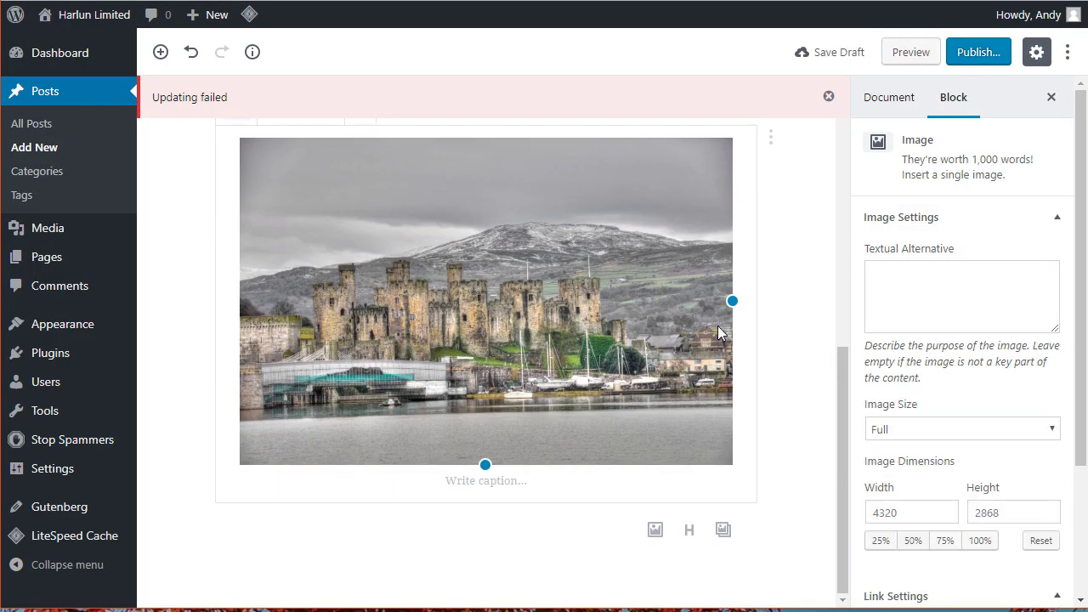
drag(731, 302, 576, 304)
click(273, 215)
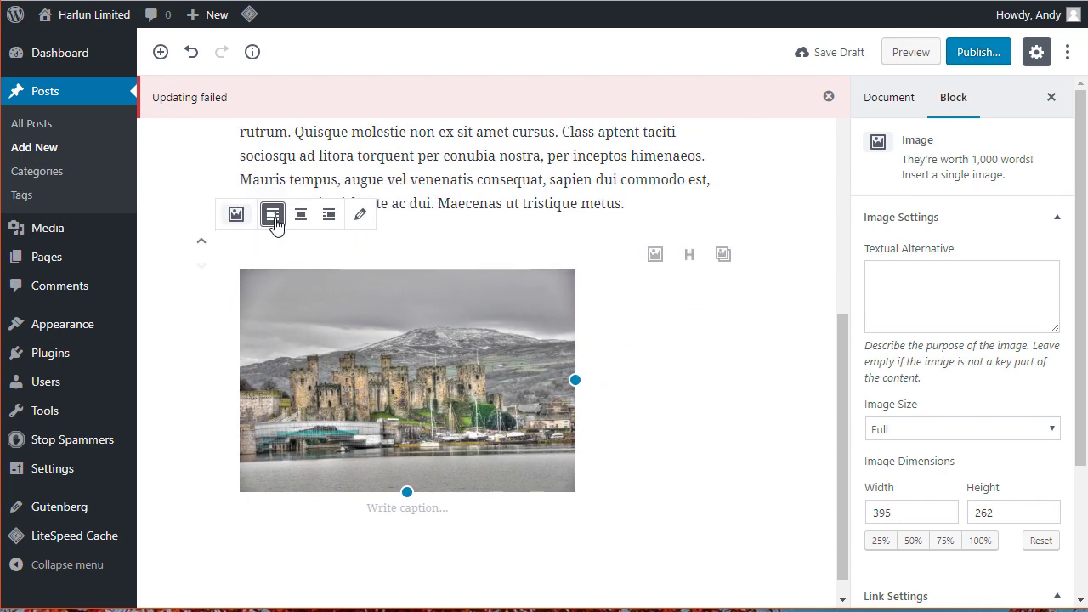
click(301, 214)
click(329, 215)
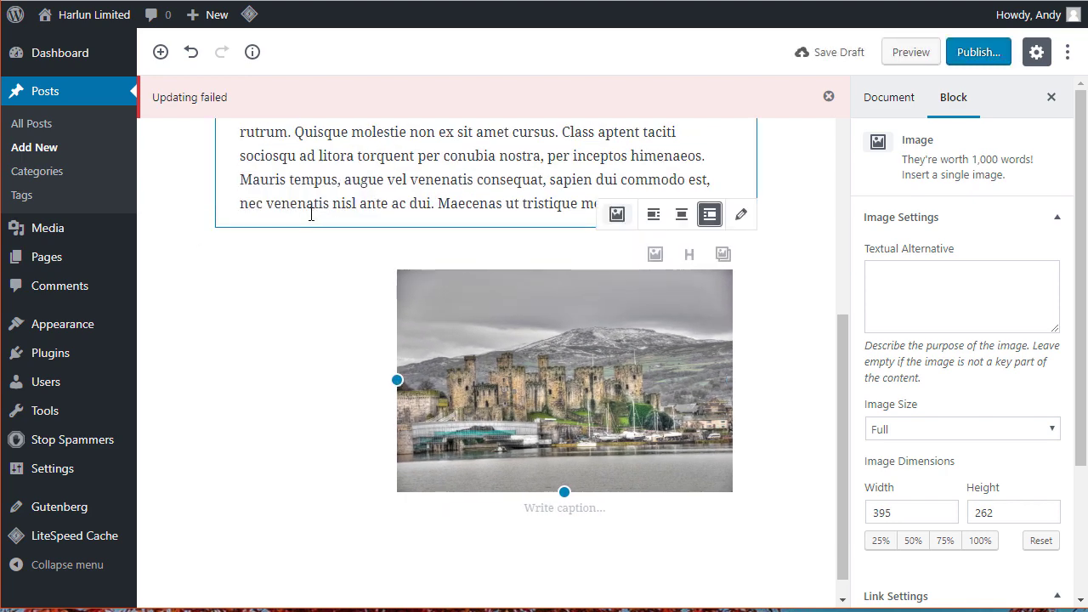
click(652, 214)
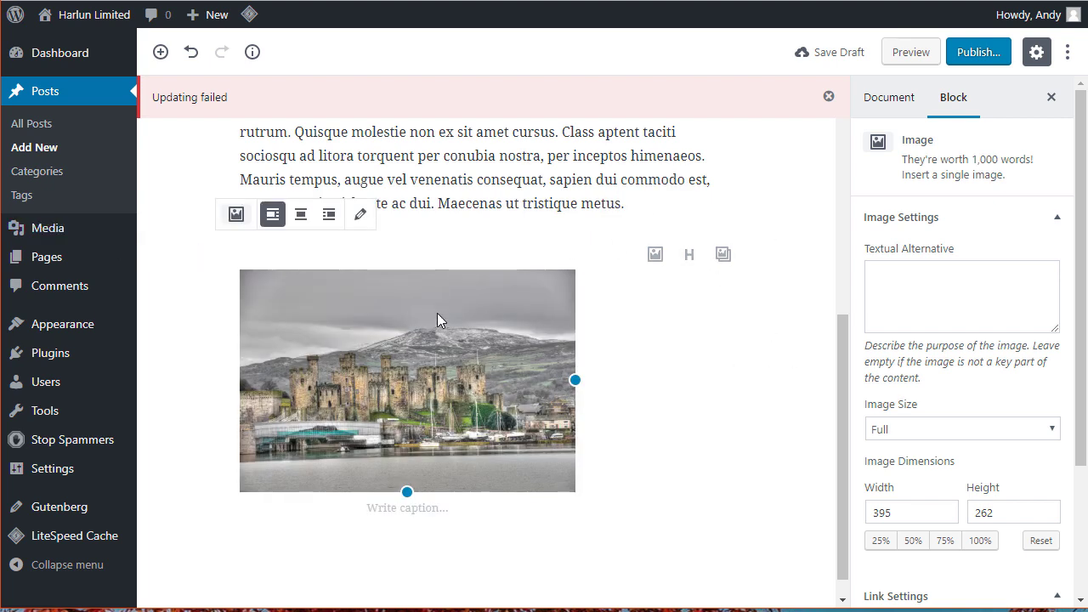
Select the paragraph and image blocks in turn, ending with the image selected
scroll(819, 382, up, 1)
click(671, 210)
click(750, 381)
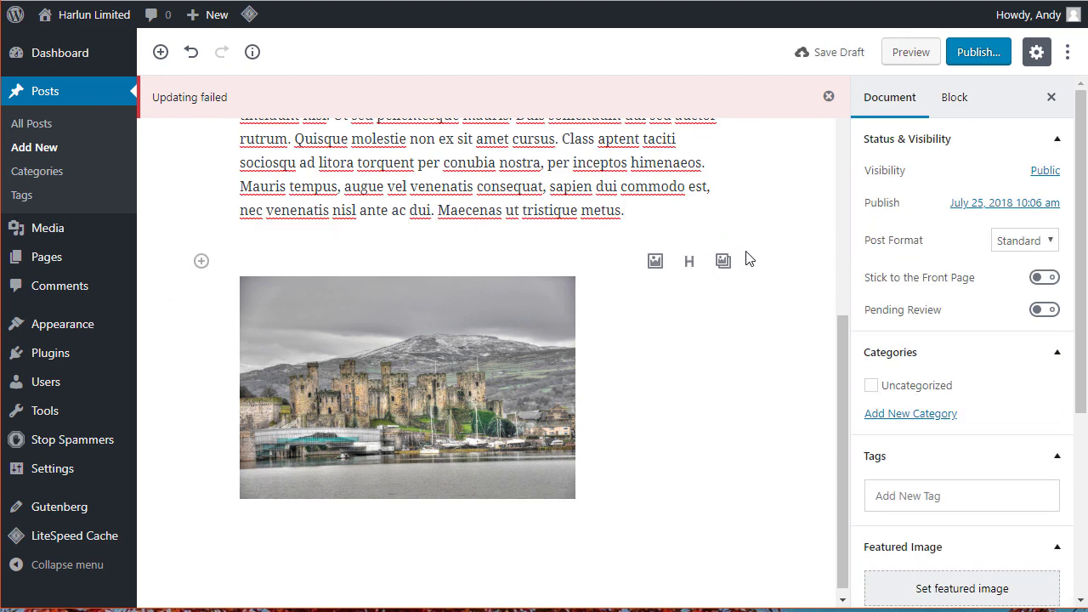
click(770, 260)
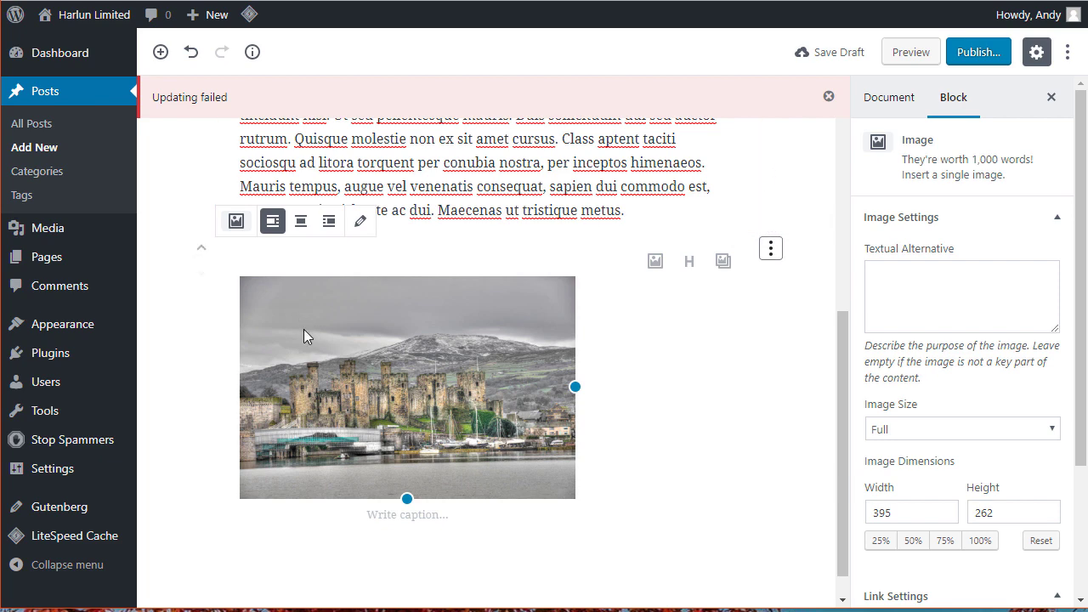
click(234, 387)
click(400, 282)
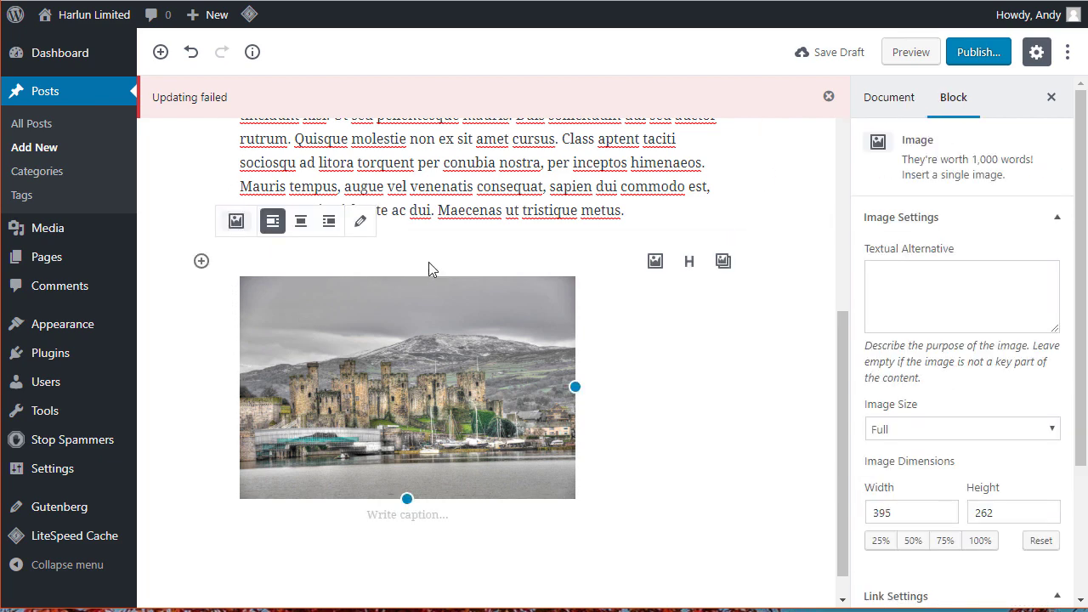
scroll(686, 387, up, 4)
shift+click(686, 387)
scroll(686, 387, down, 4)
click(639, 478)
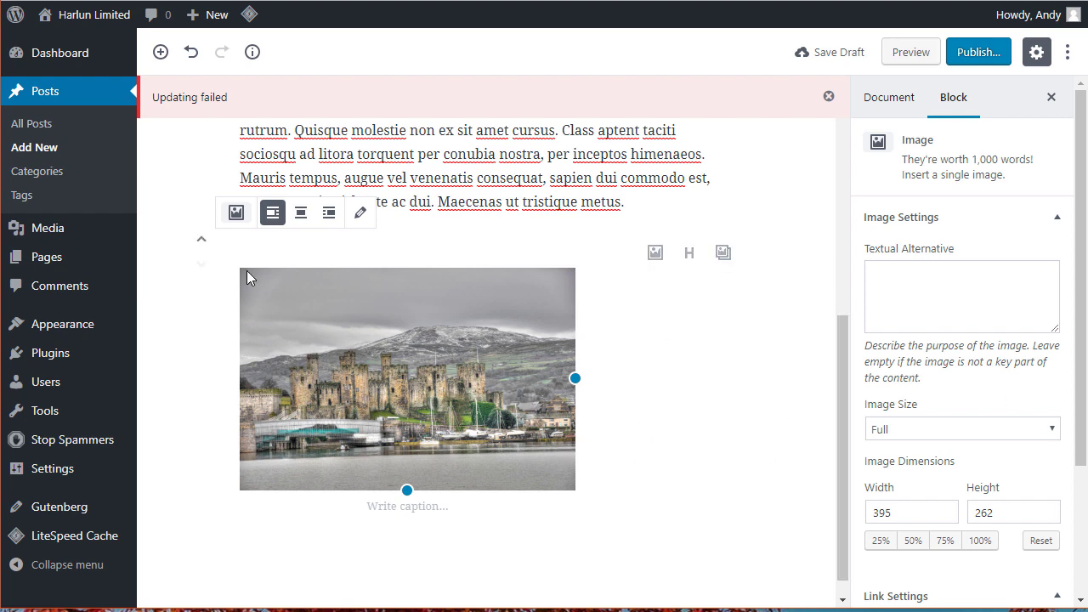
Move the castle image above the second paragraph, left-aligned with text wrapping right, and preview
click(200, 243)
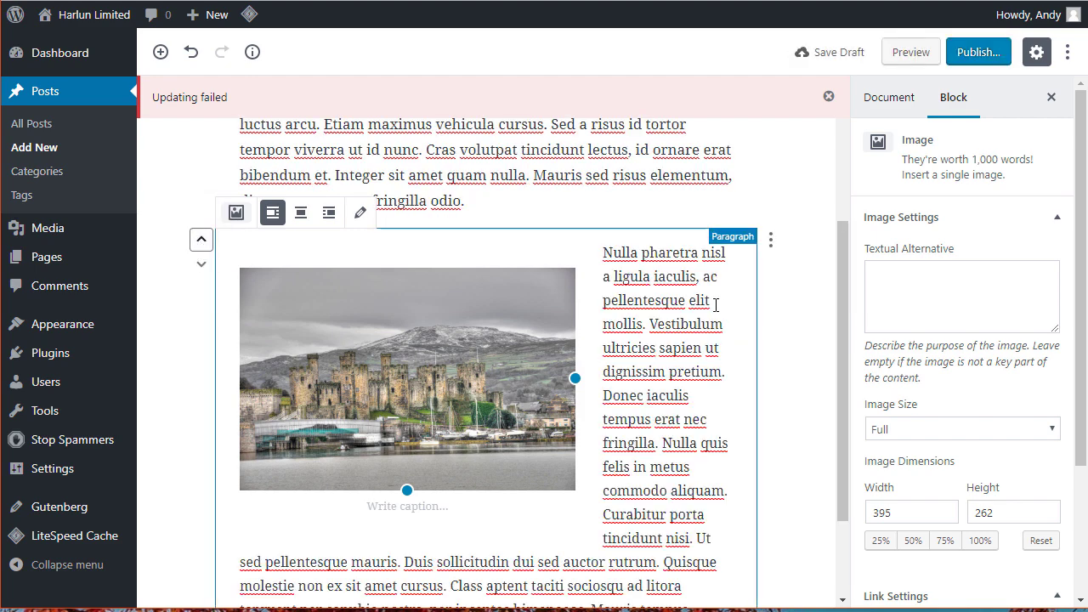
click(300, 214)
click(272, 213)
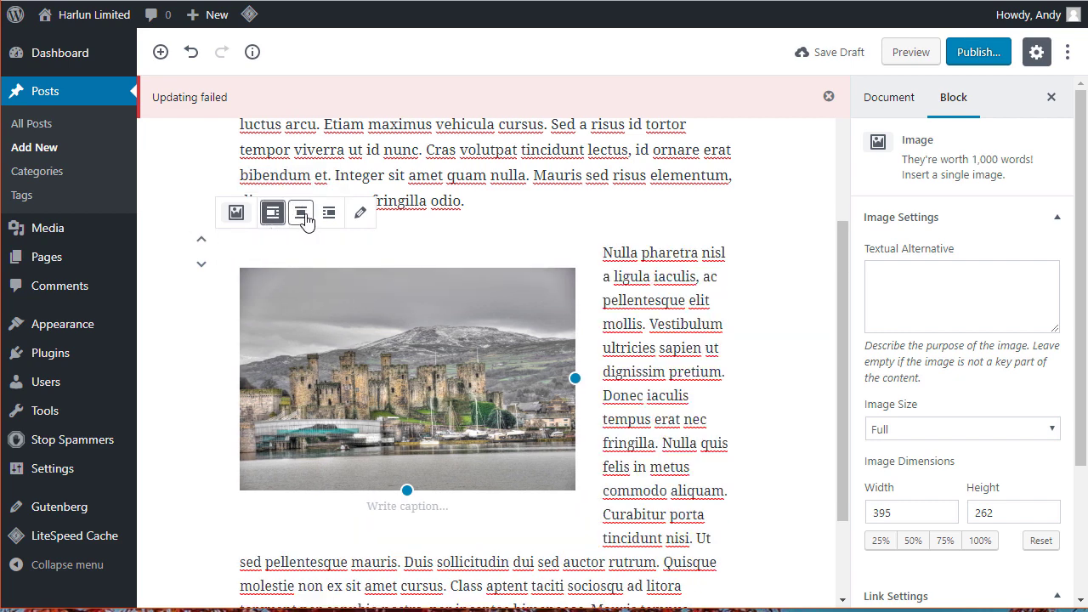
click(327, 214)
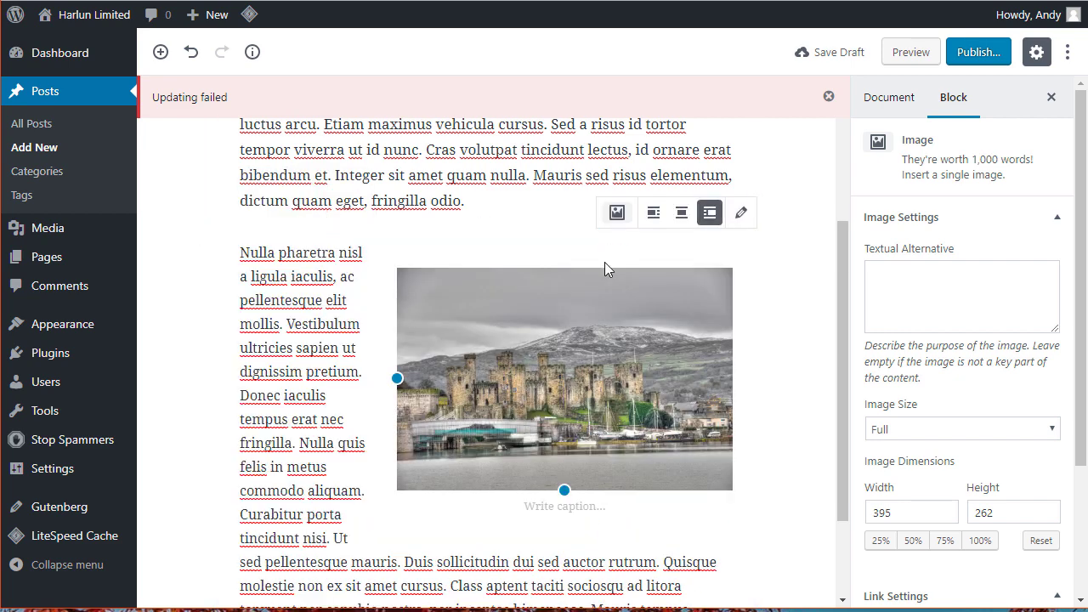
click(651, 214)
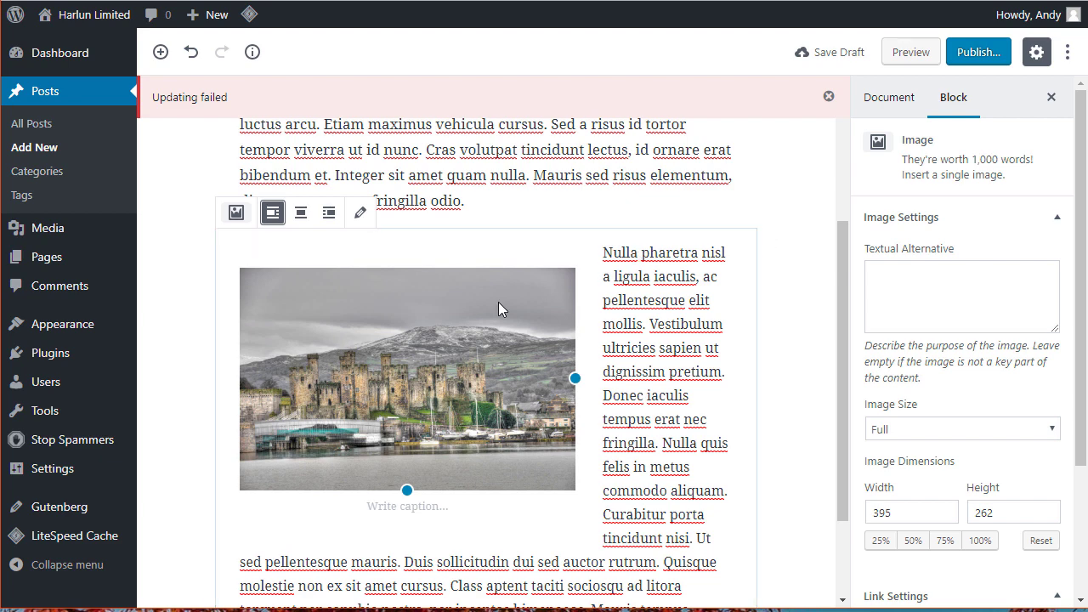
click(910, 54)
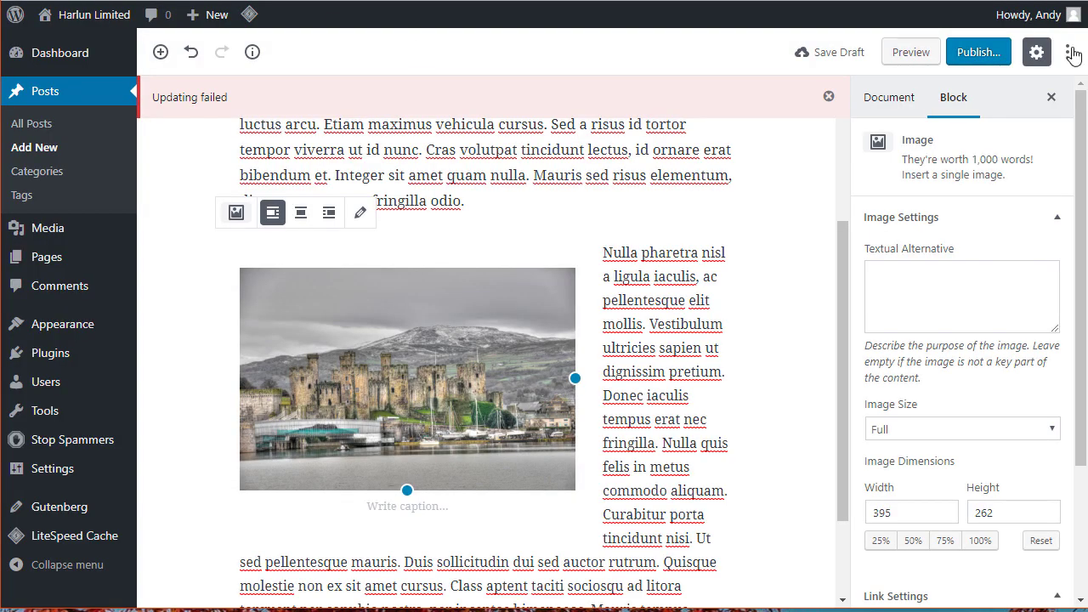
Publish 'This is our title', view the live post, and return to editing it
click(986, 51)
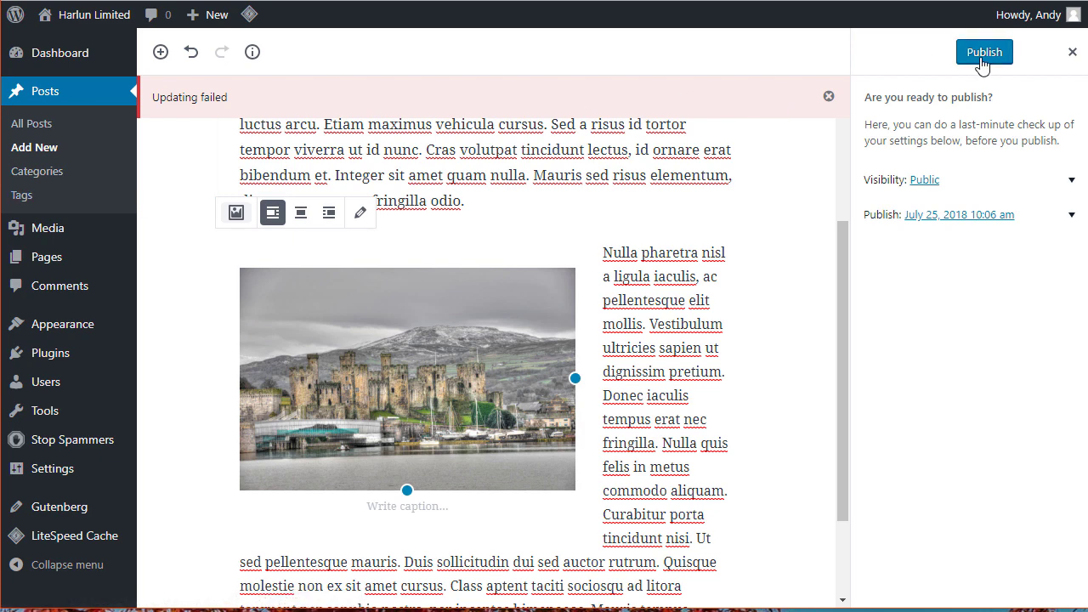
click(984, 58)
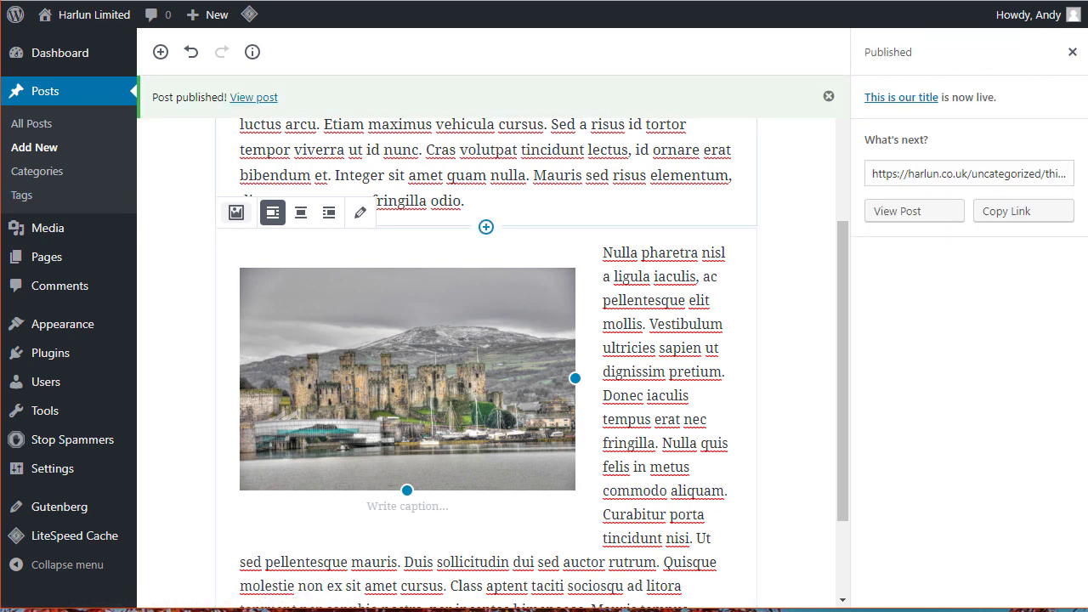
scroll(566, 239, up, 3)
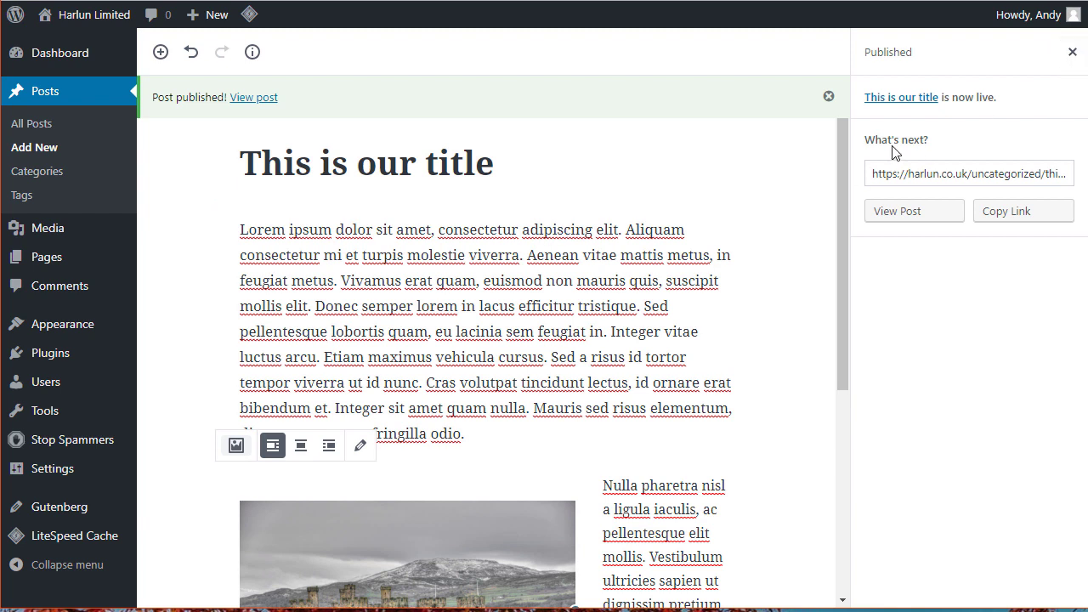
click(924, 214)
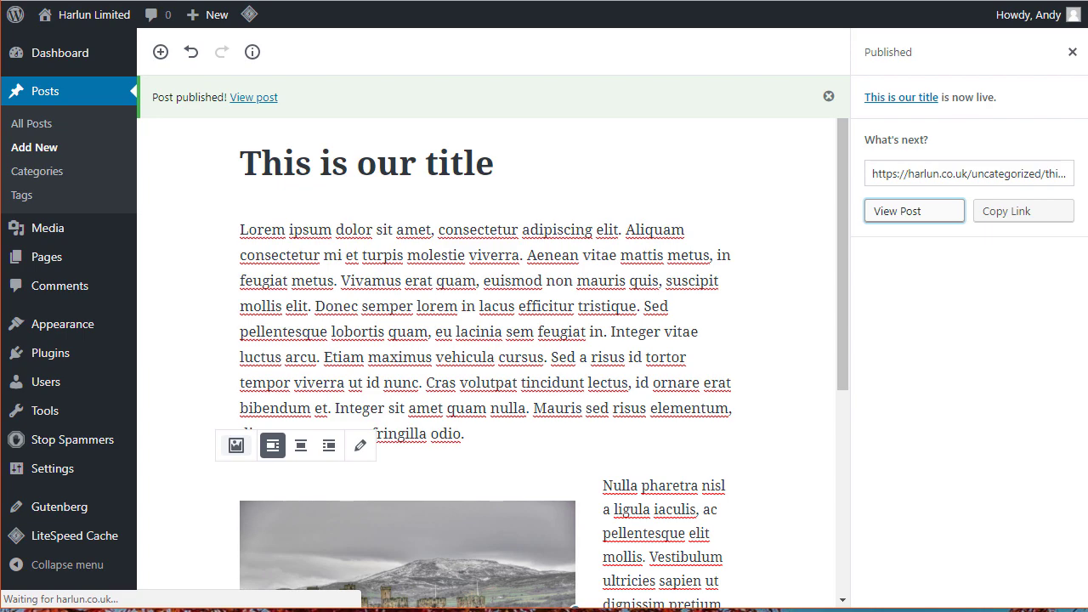
scroll(431, 240, down, 4)
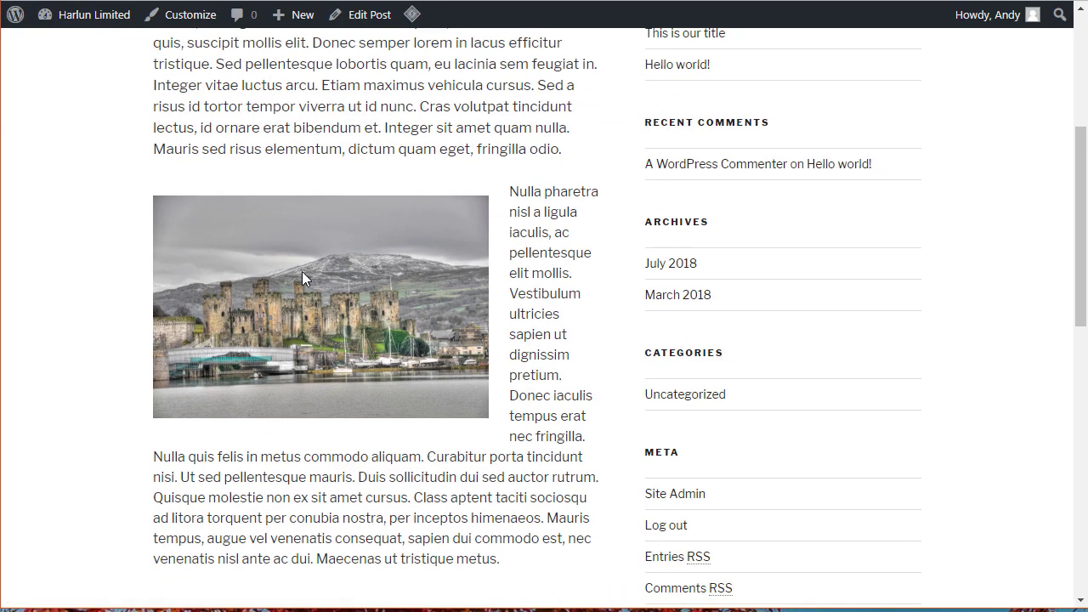
scroll(556, 390, up, 4)
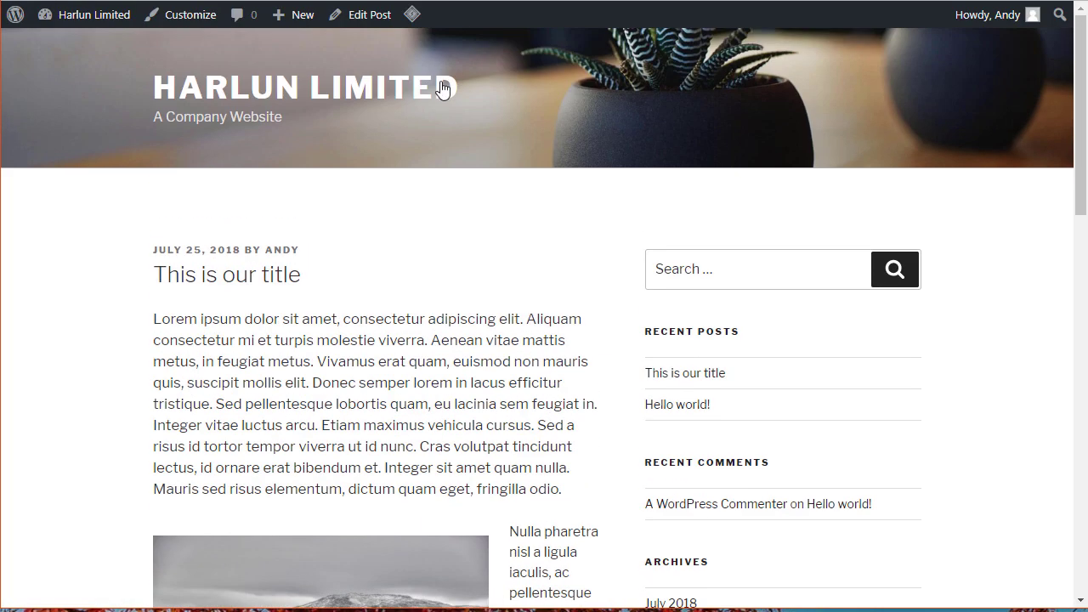
click(368, 18)
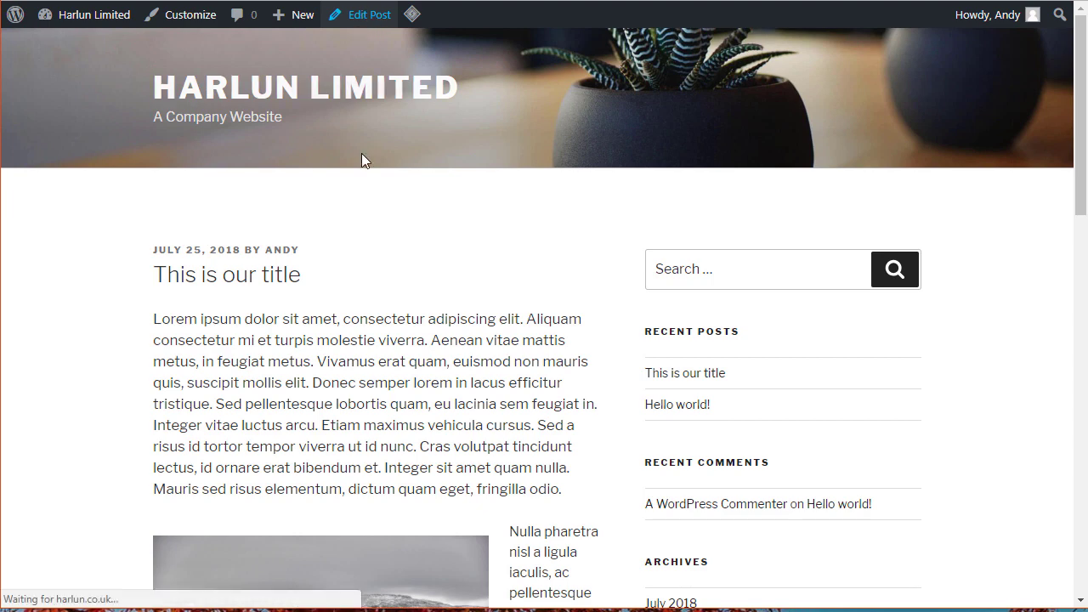
Add a bulleted list block with the items 'one', 'two' and 'three' after the wrapped paragraph
scroll(486, 293, down, 4)
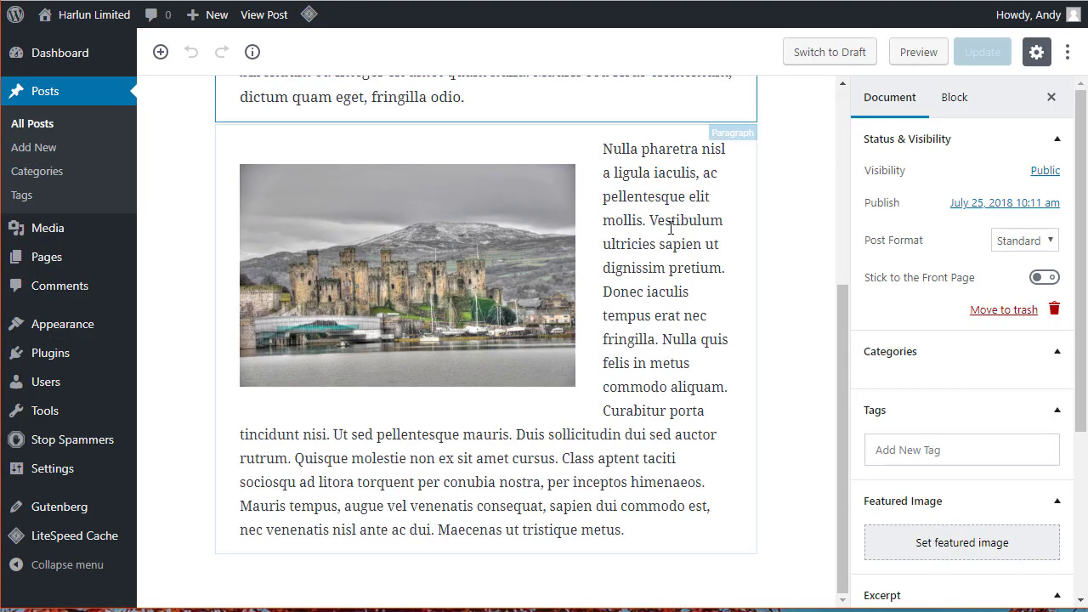
click(161, 52)
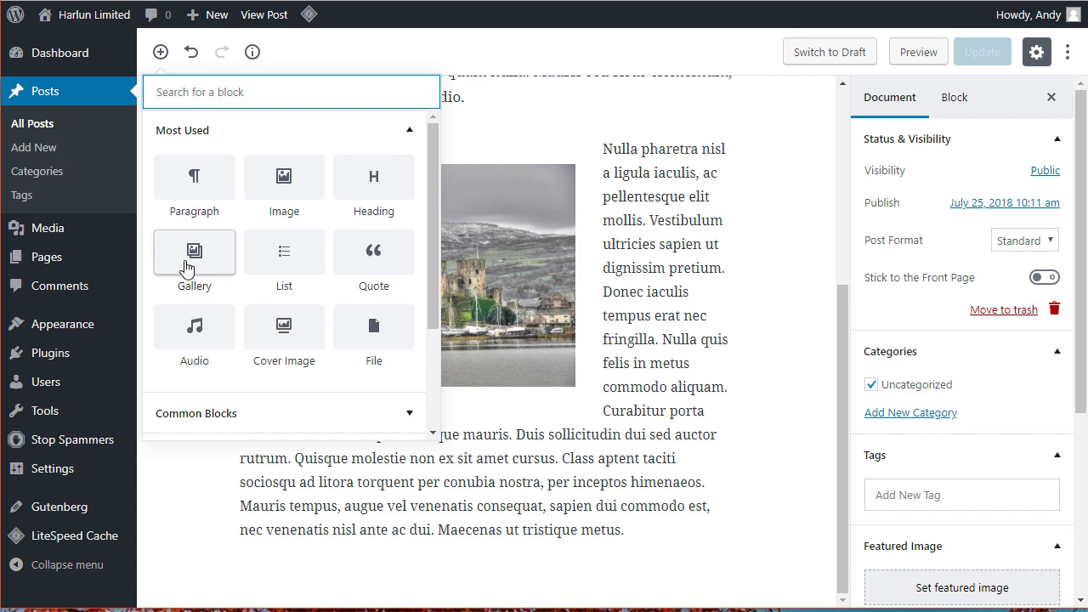
click(284, 265)
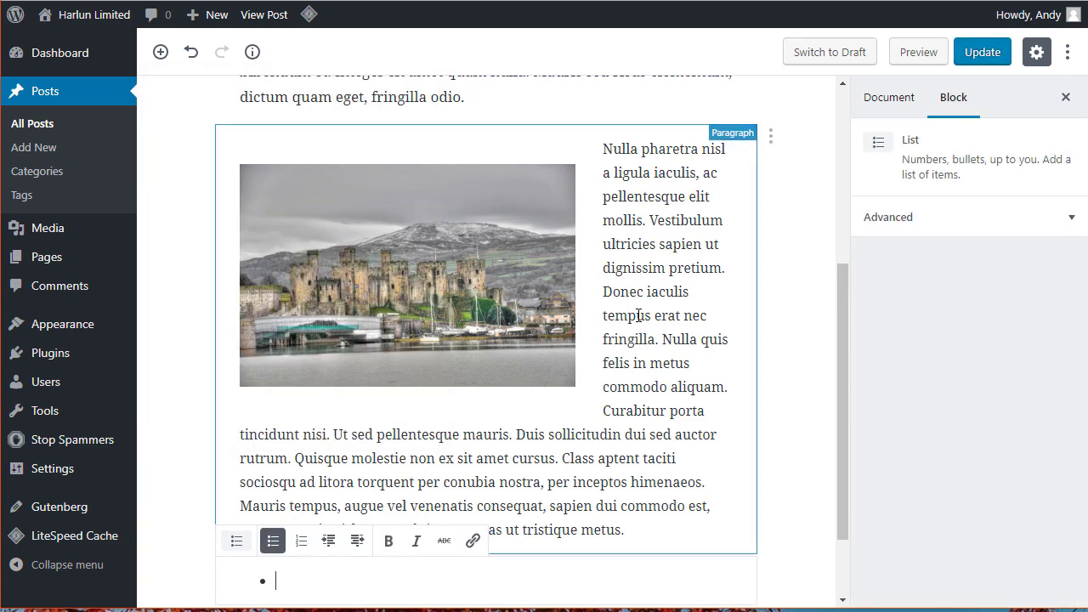
text(one)
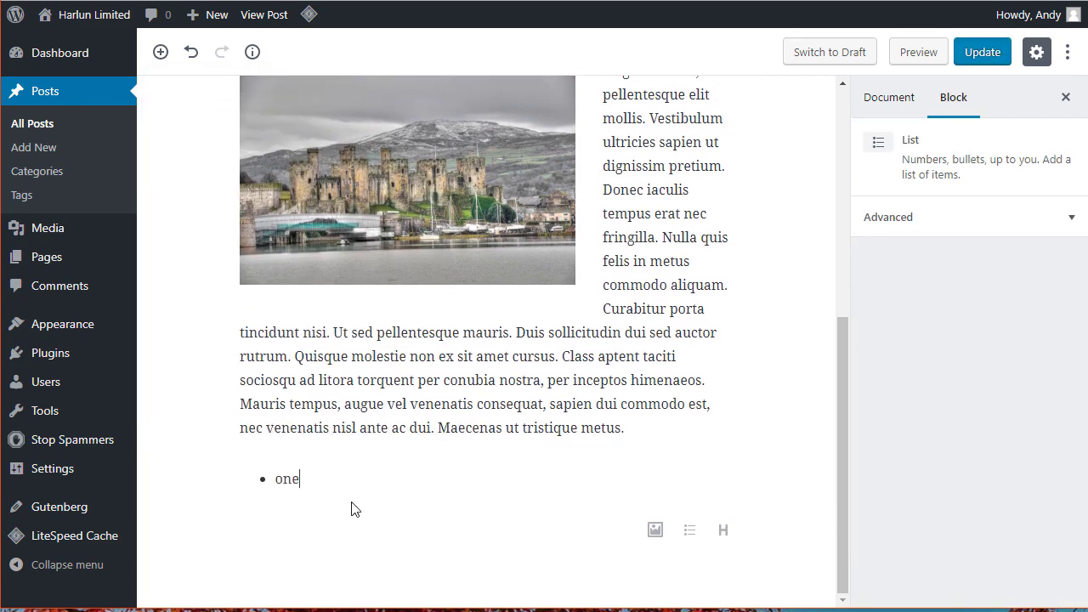
key(Return)
text(two)
key(Return)
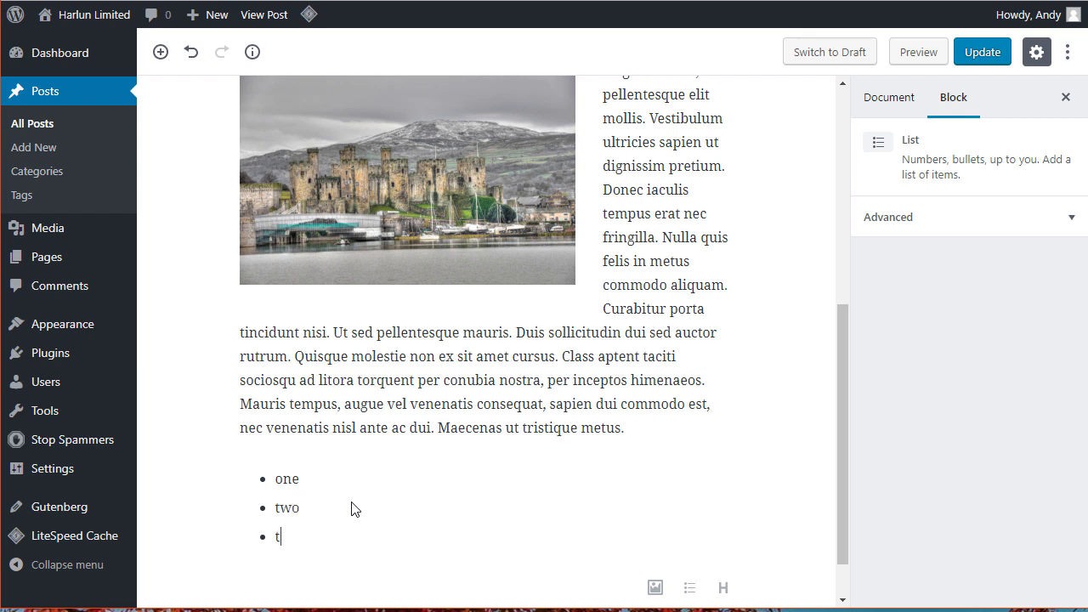
text(three)
key(Return)
key(BackSpace)
scroll(394, 510, up, 1)
scroll(391, 518, down, 1)
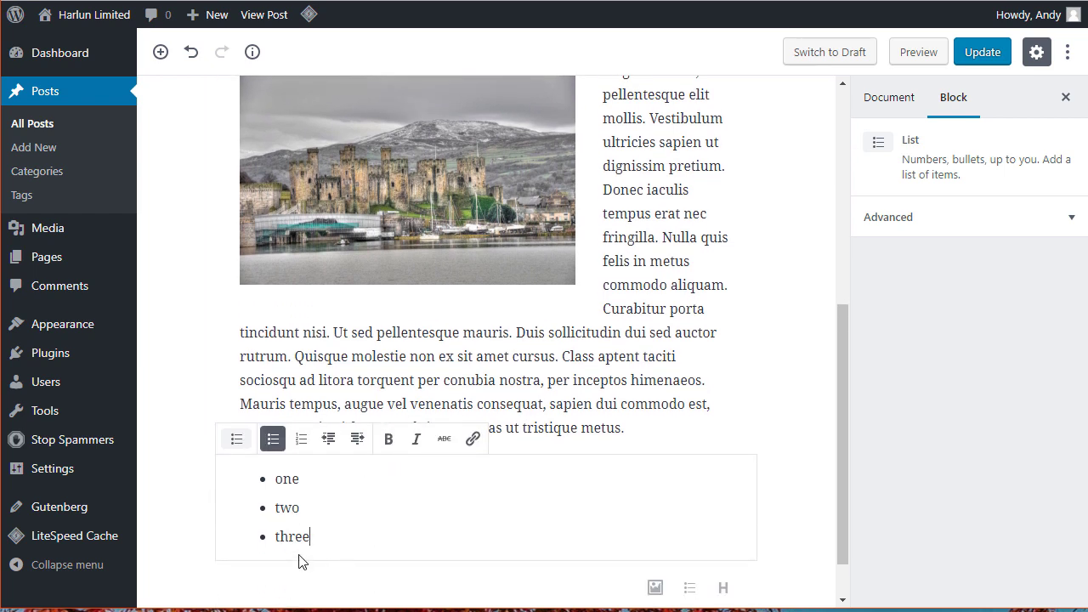
Save the post, then make the one, two, three list a numbered list
key(ctrl+s)
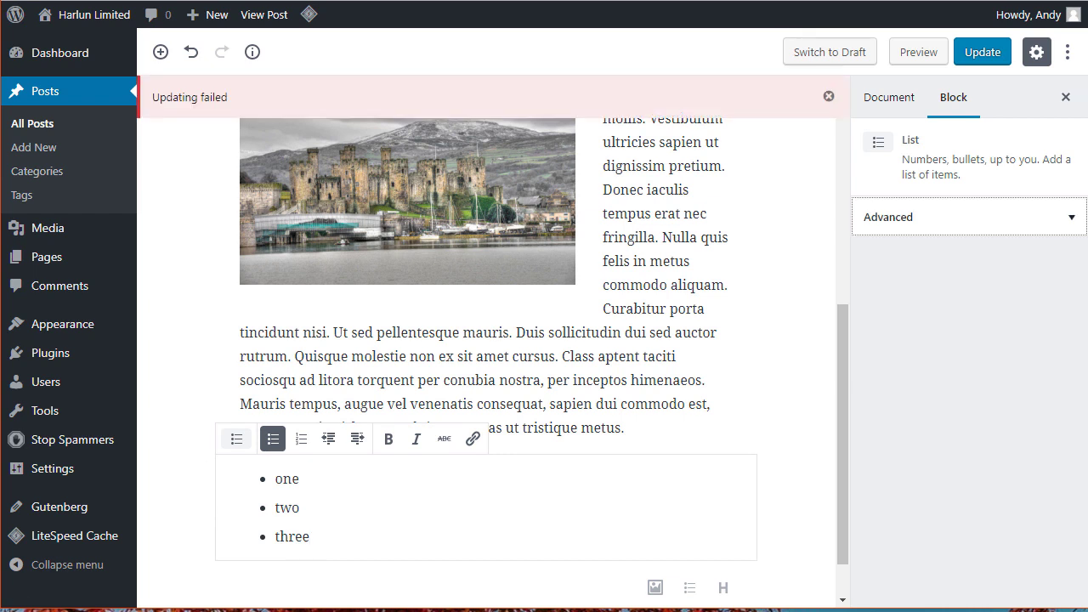
click(301, 438)
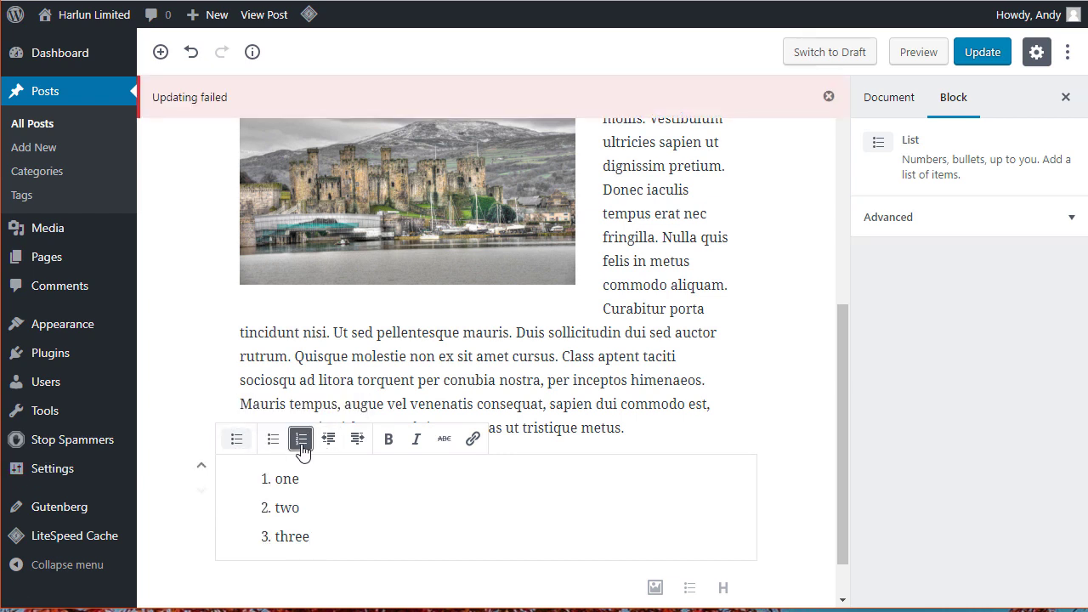
click(273, 439)
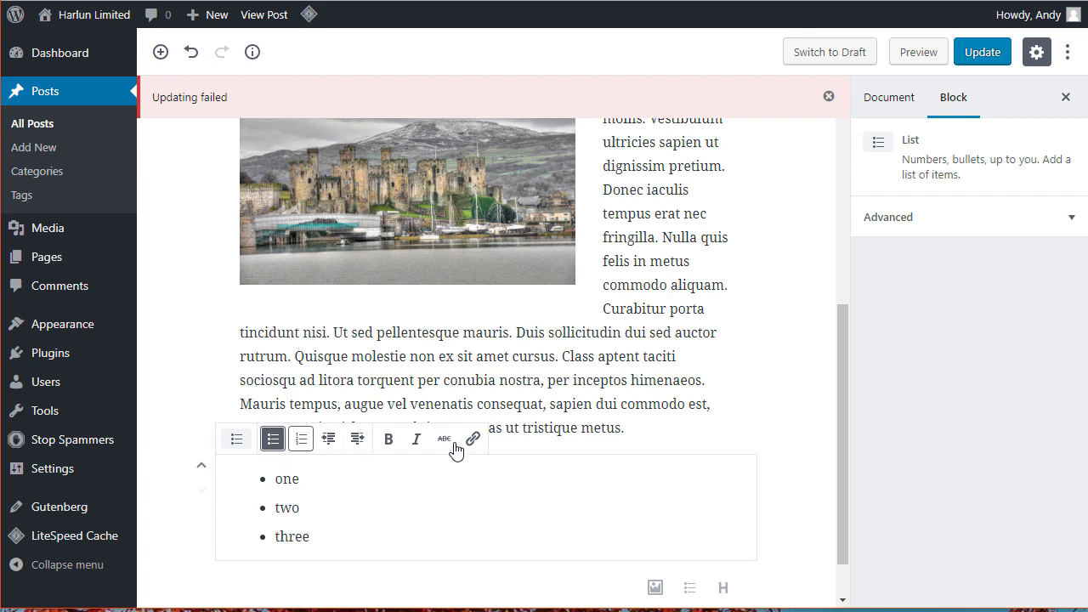
click(237, 439)
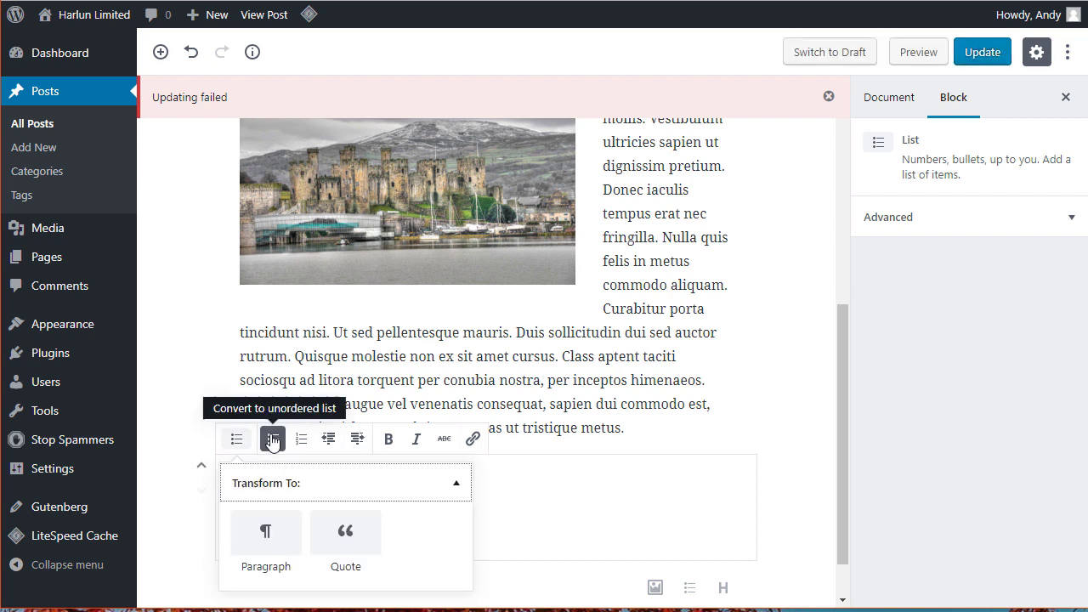
click(273, 439)
click(237, 439)
click(268, 440)
click(236, 439)
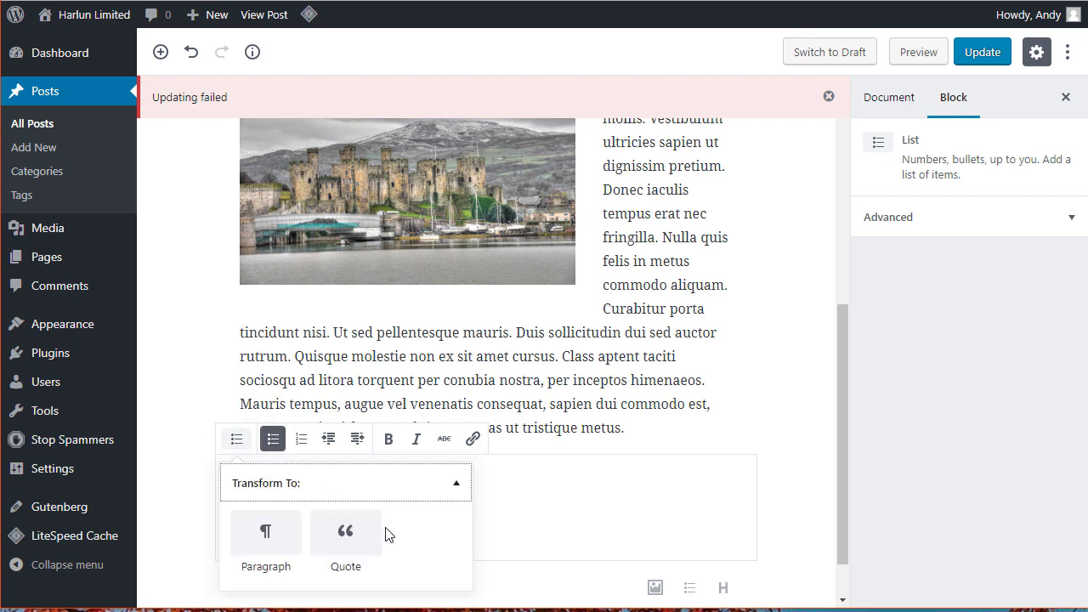
click(300, 441)
Insert an empty two-column, two-row Table block from Common Blocks below the numbered list
scroll(270, 204, down, 1)
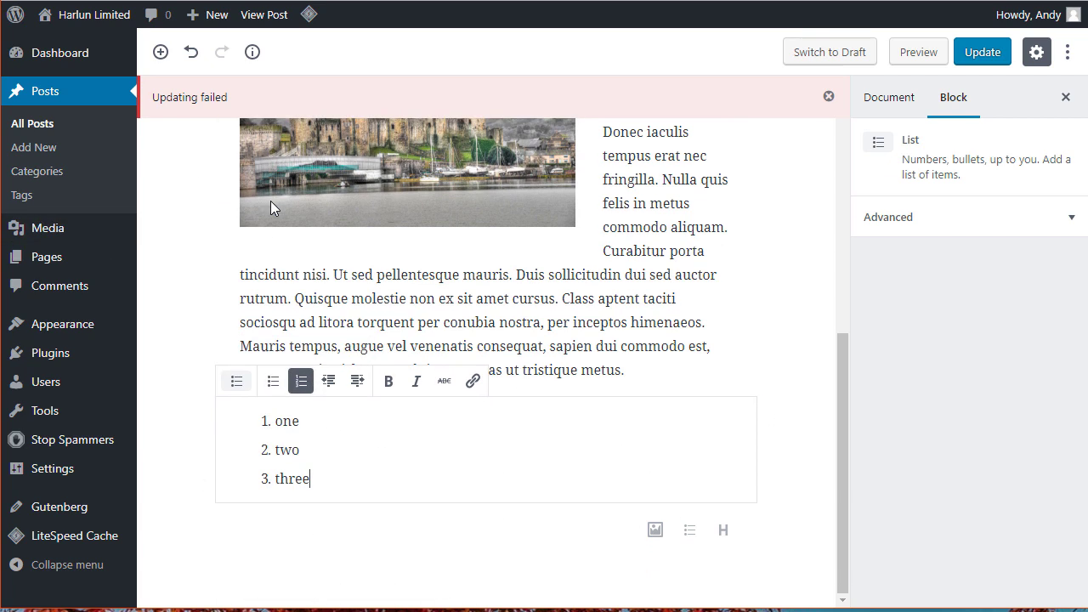
click(159, 53)
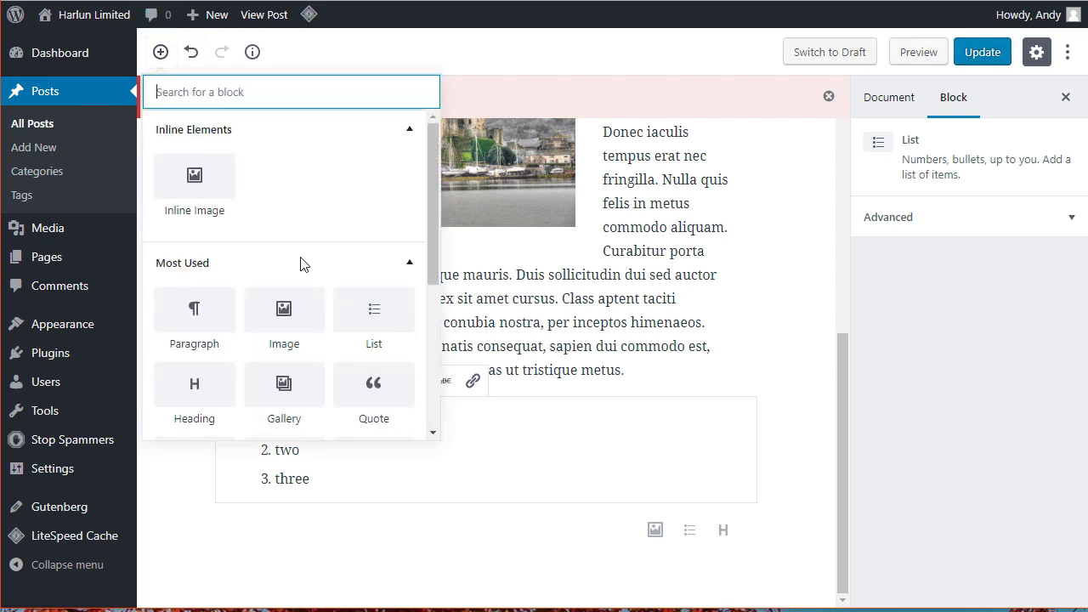
scroll(432, 195, down, 2)
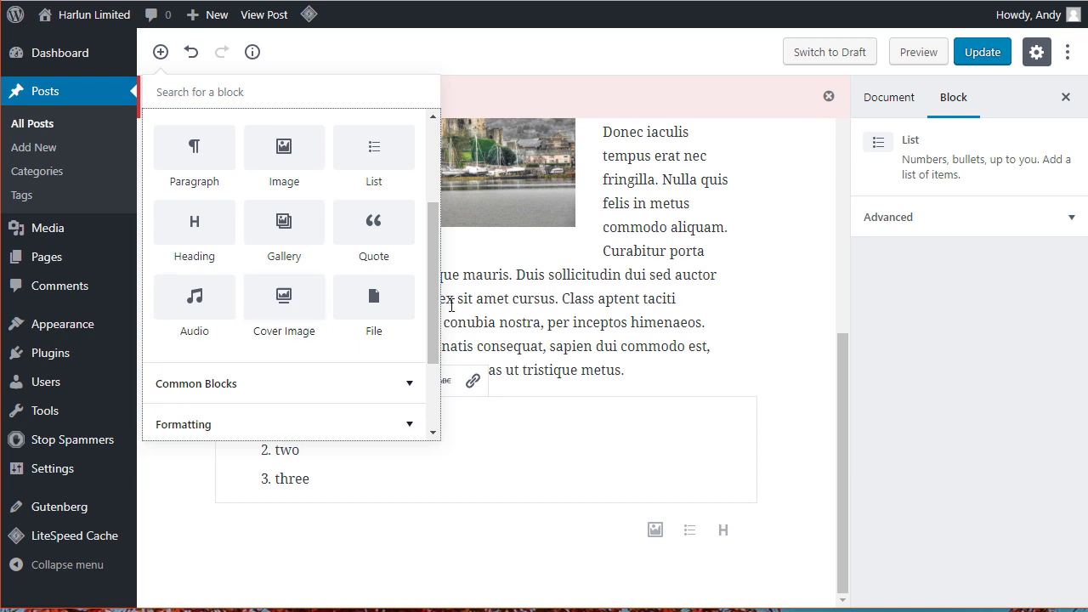
drag(434, 260, 433, 347)
click(406, 265)
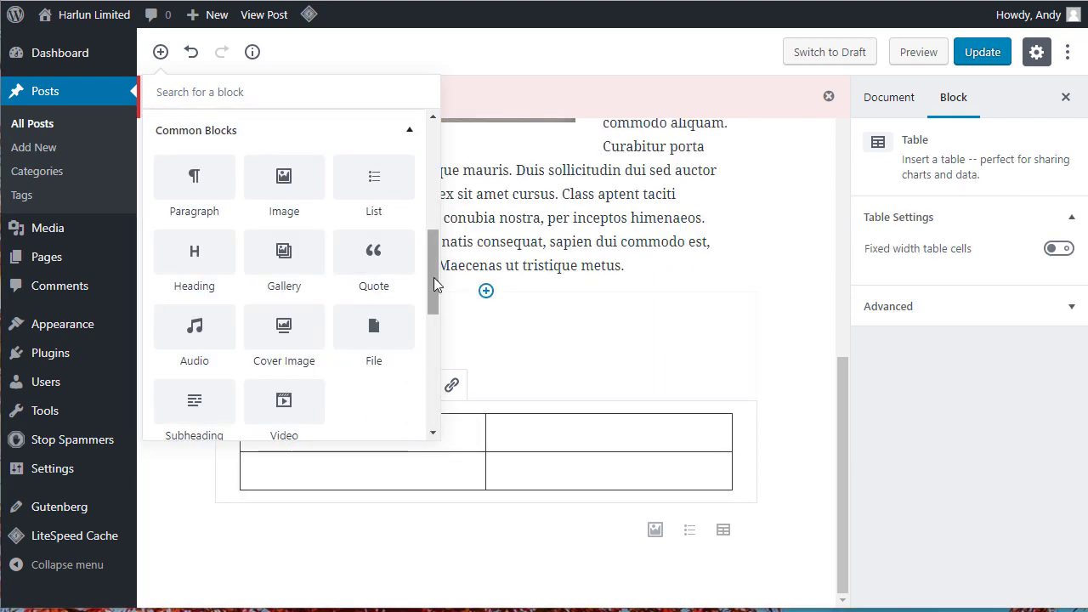
drag(433, 287, 434, 353)
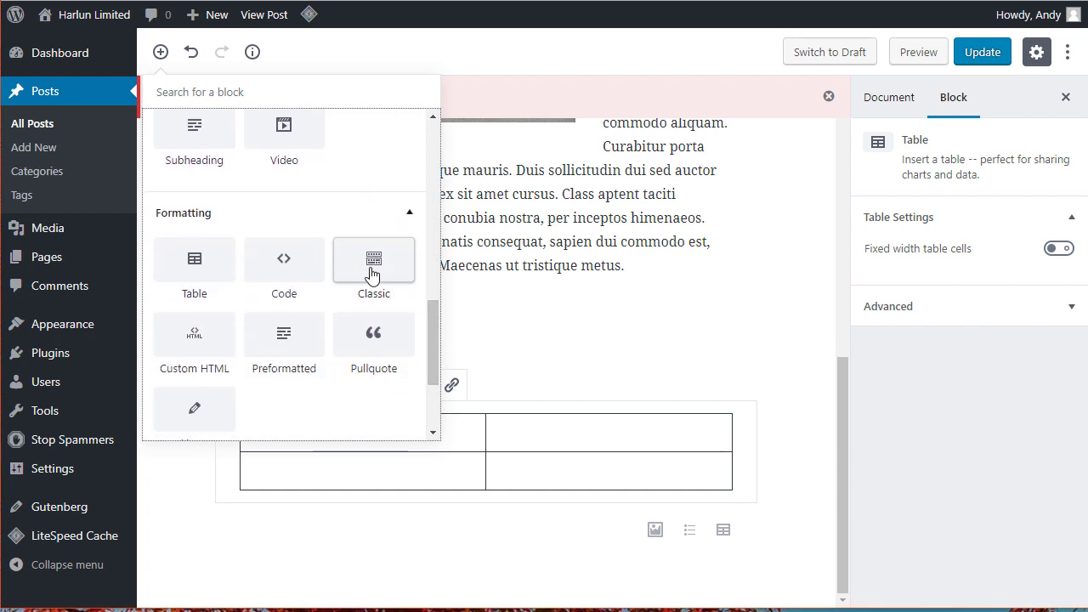
scroll(431, 322, down, 2)
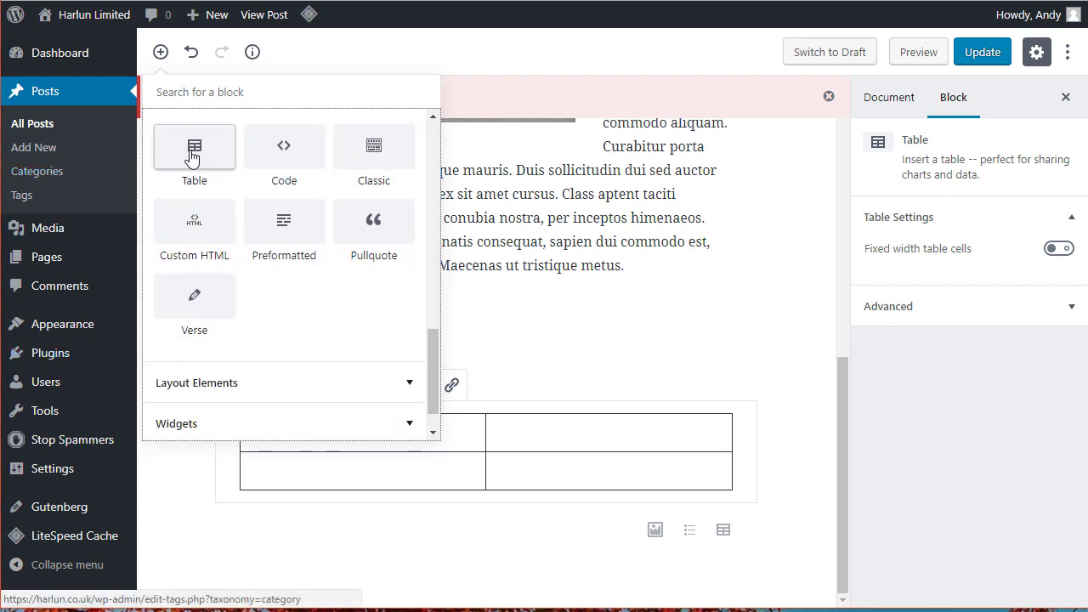
click(551, 460)
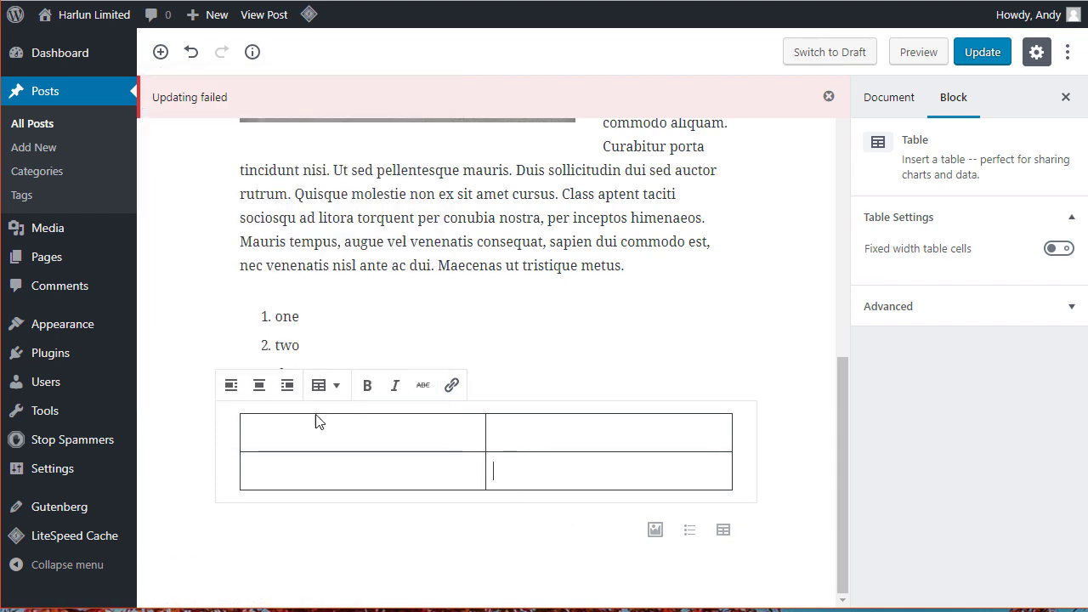
key(Up)
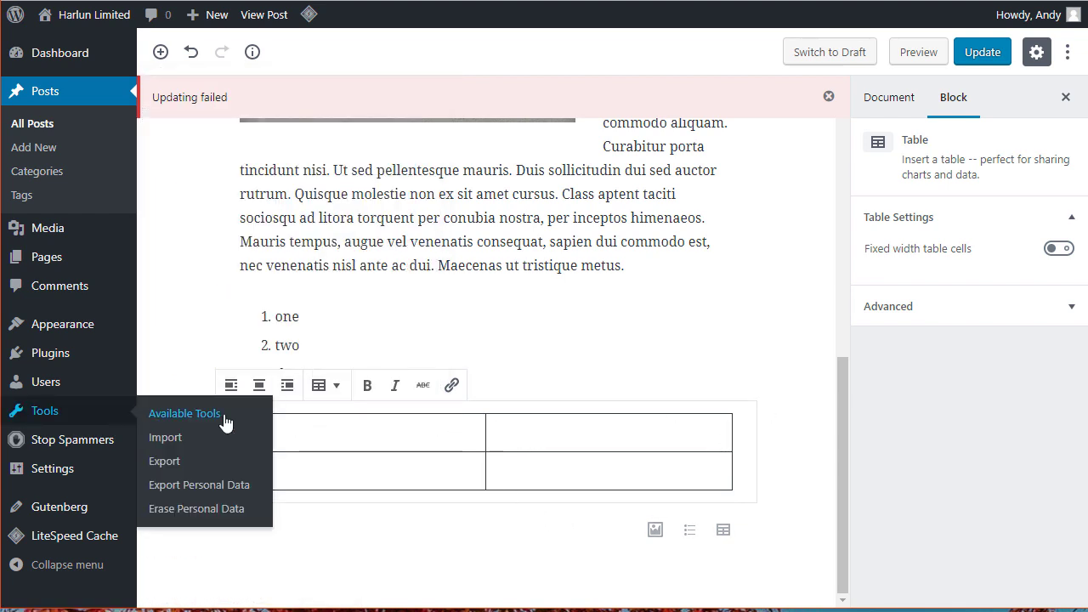
Insert a Latest Posts block from the Widgets category below the table
click(160, 53)
drag(435, 152, 414, 304)
click(413, 302)
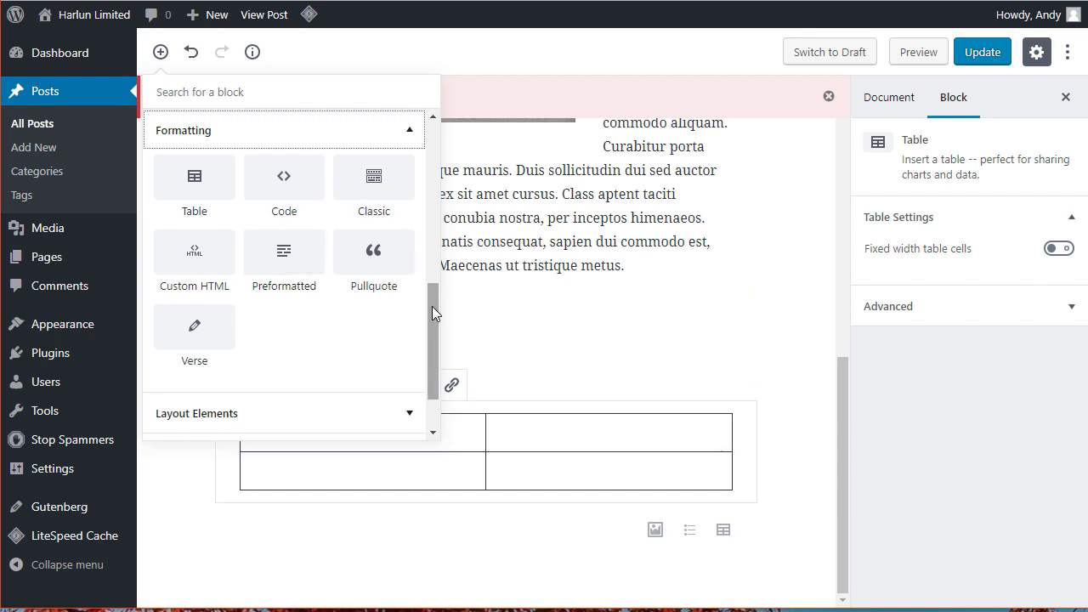
scroll(432, 308, down, 1)
click(410, 340)
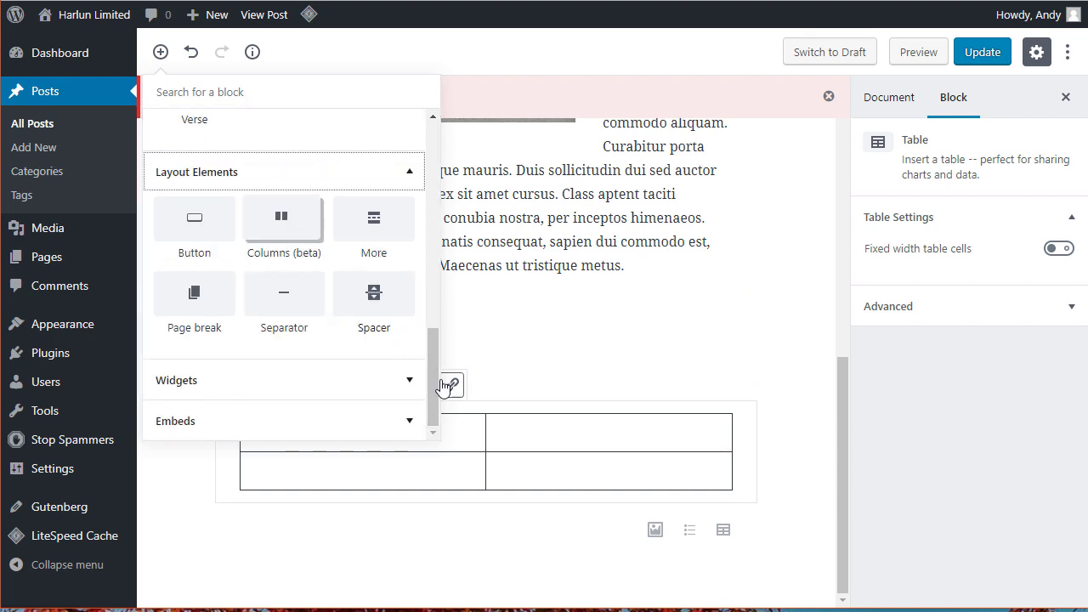
drag(434, 344, 432, 339)
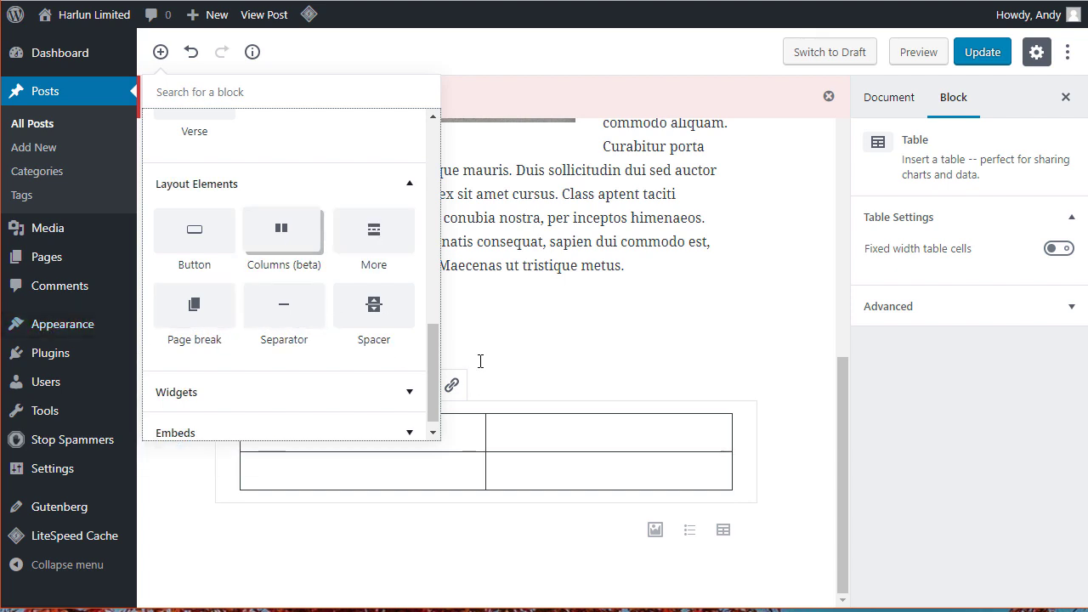
scroll(439, 356, down, 1)
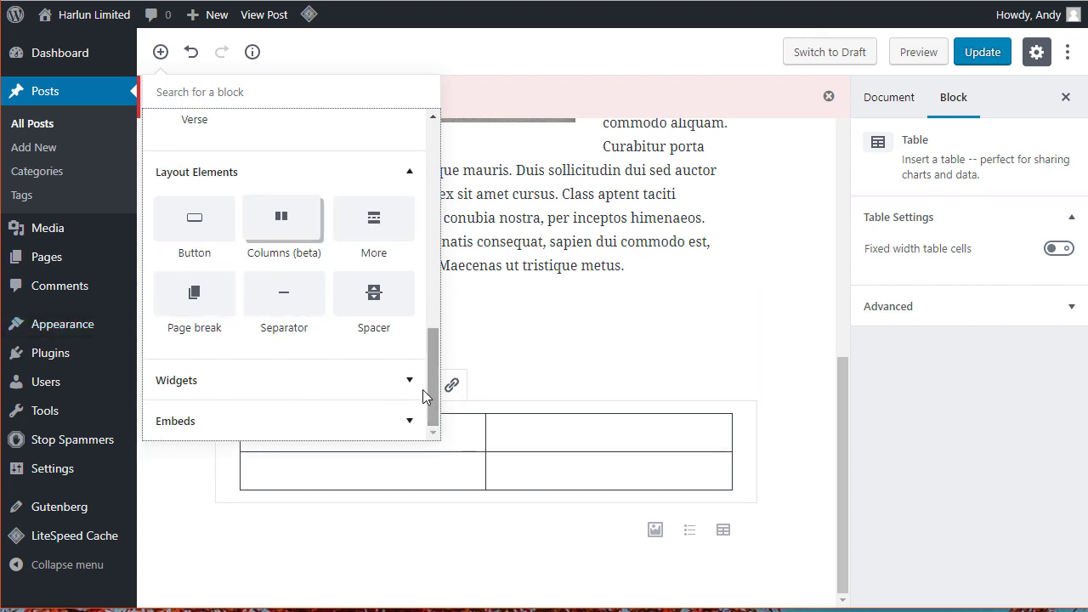
click(417, 391)
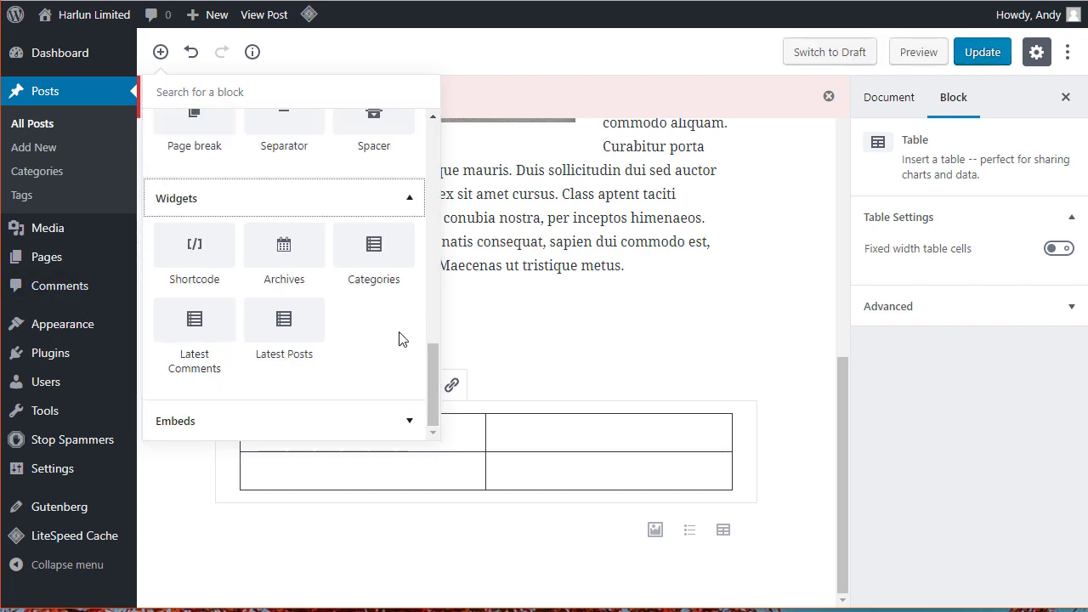
click(285, 324)
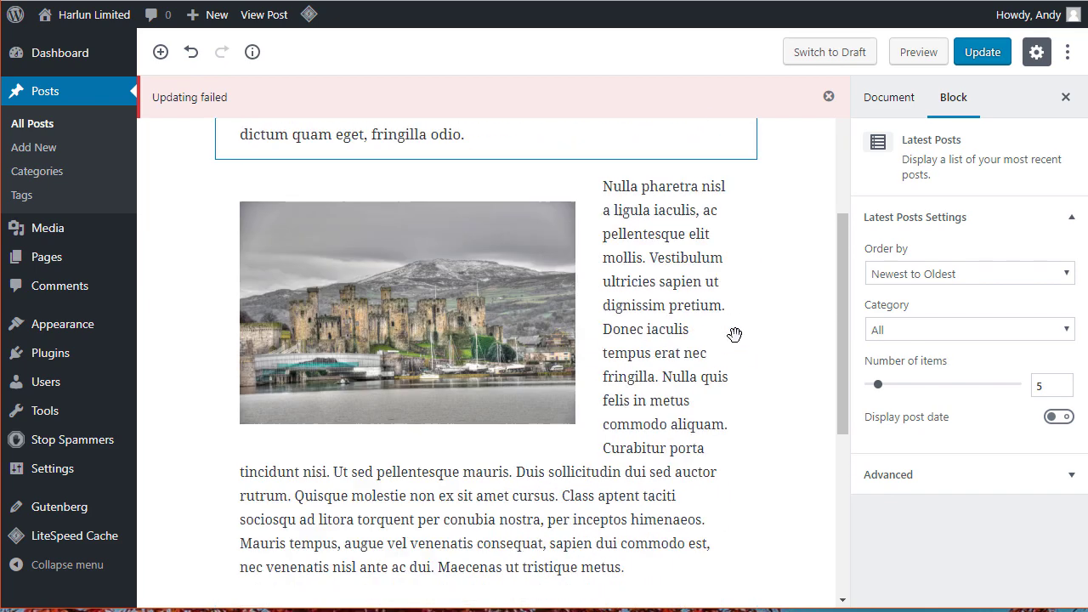
click(160, 52)
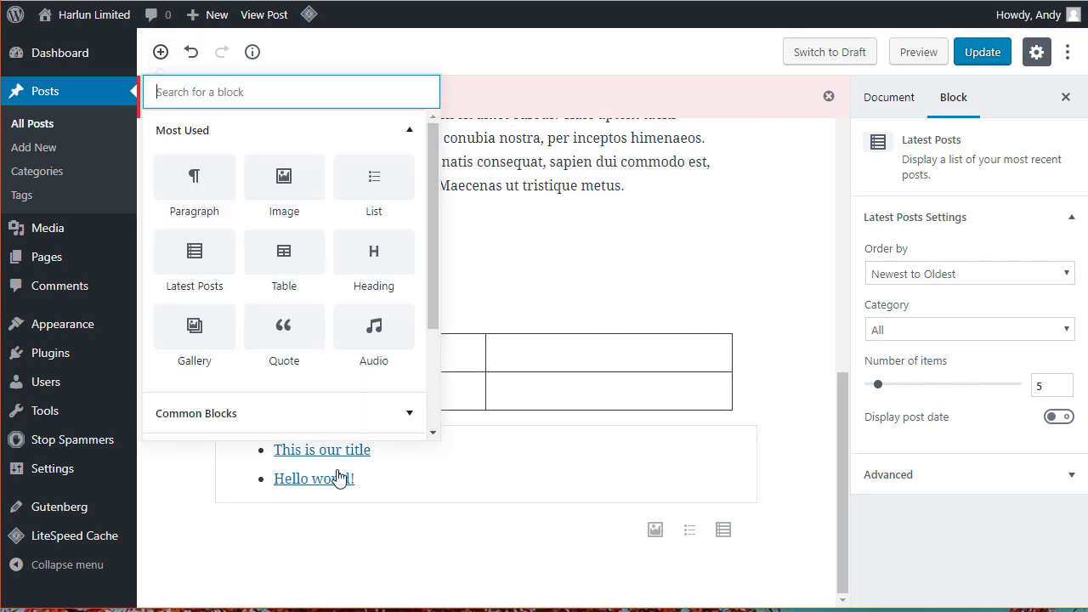
scroll(428, 266, down, 5)
click(409, 421)
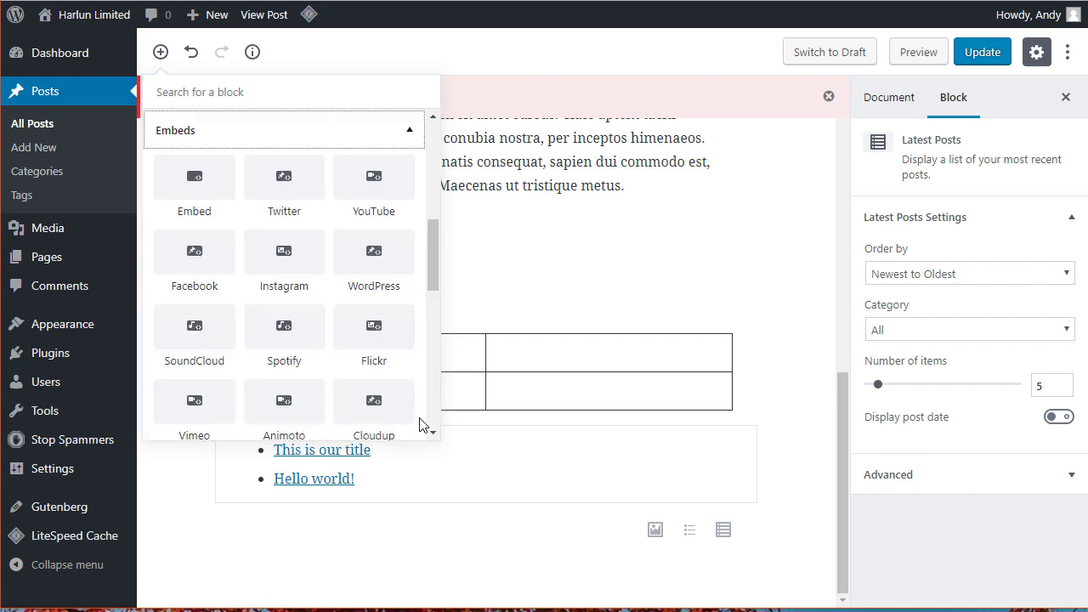
drag(432, 243, 438, 203)
click(499, 271)
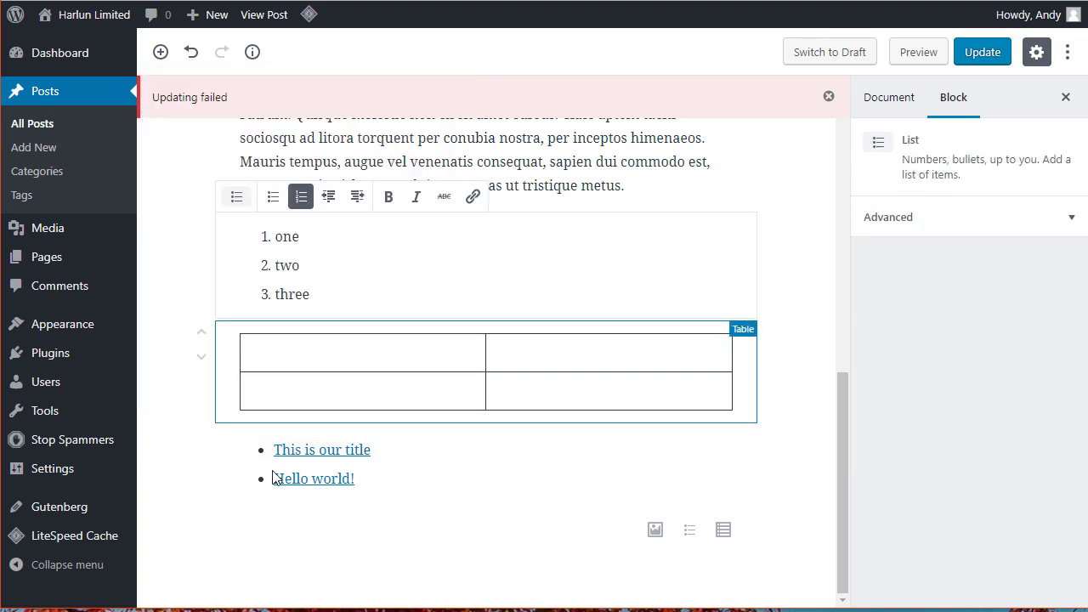
click(525, 481)
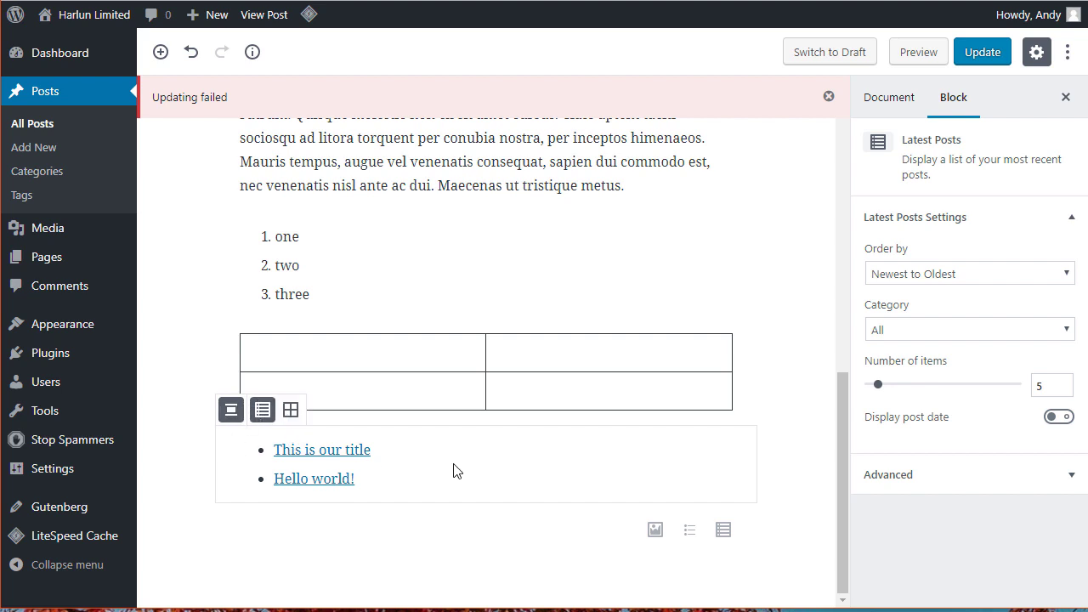
click(290, 410)
click(262, 432)
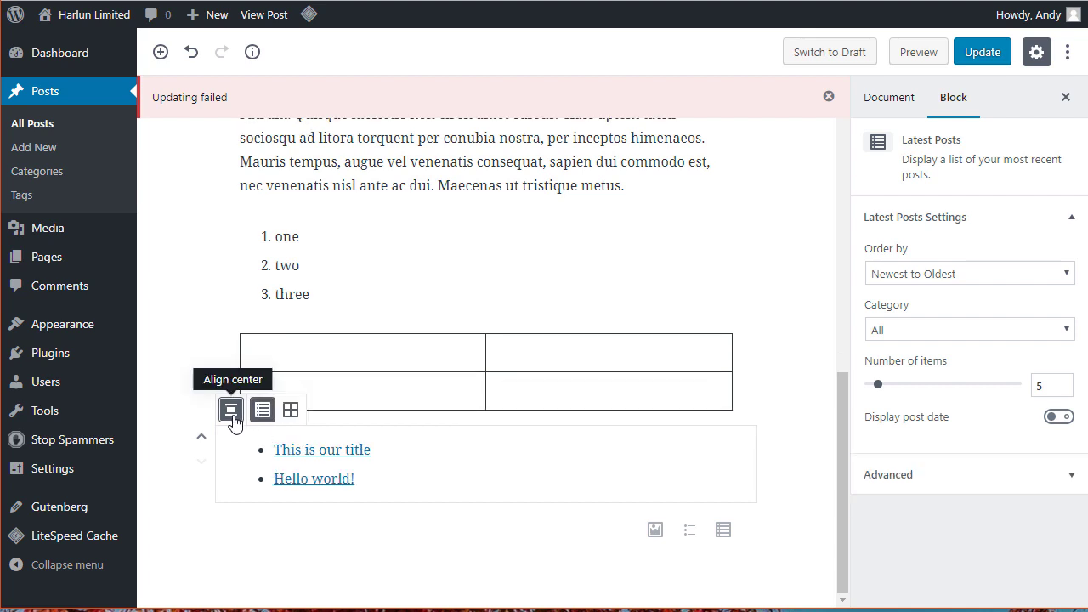
click(559, 364)
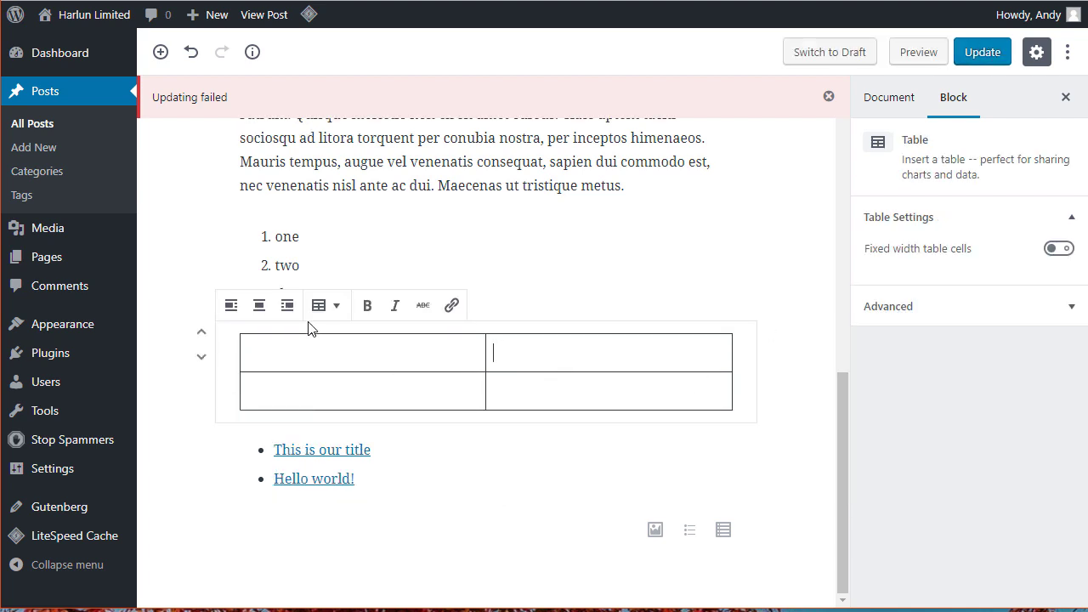
click(335, 306)
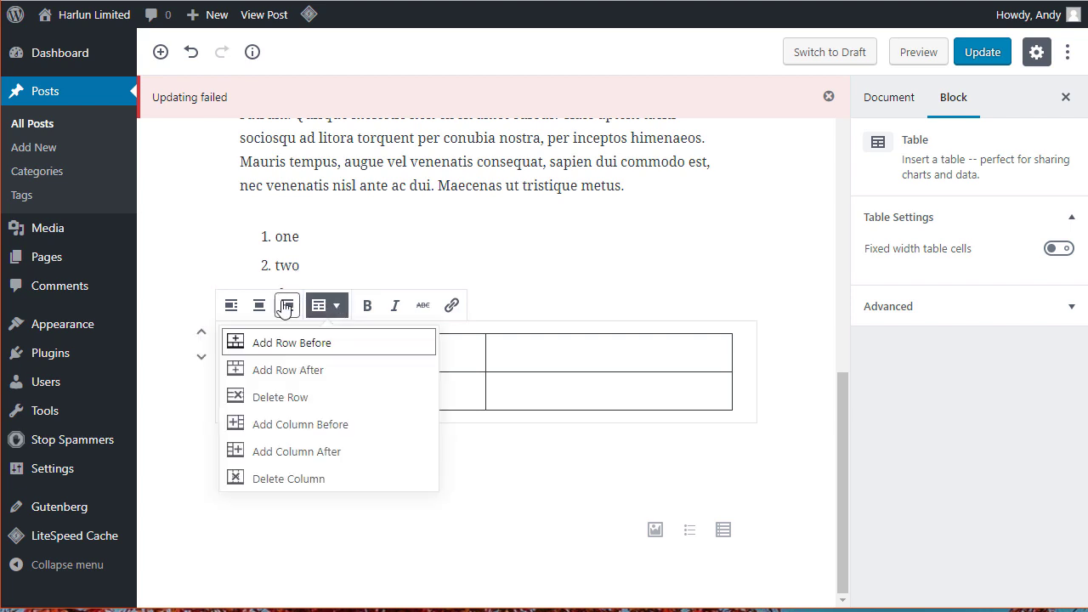
scroll(745, 347, up, 3)
click(595, 369)
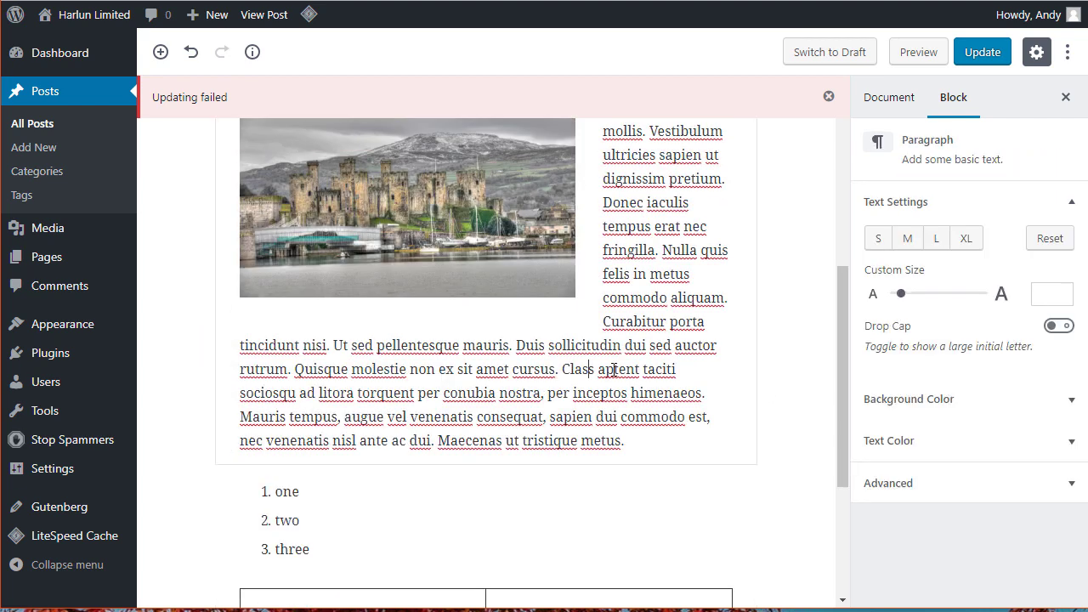
drag(846, 345, 845, 223)
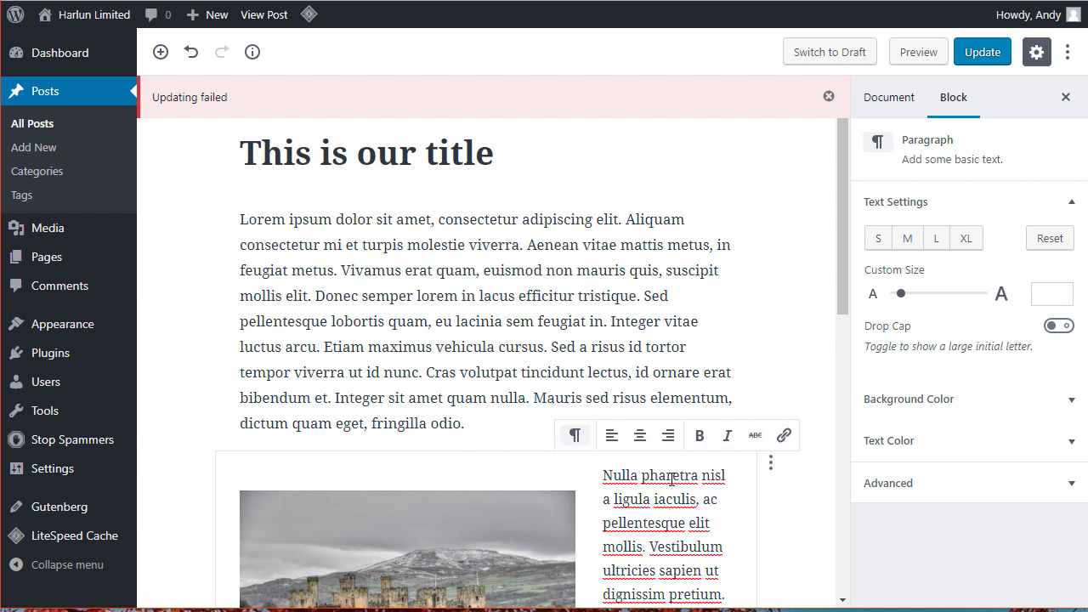
click(519, 297)
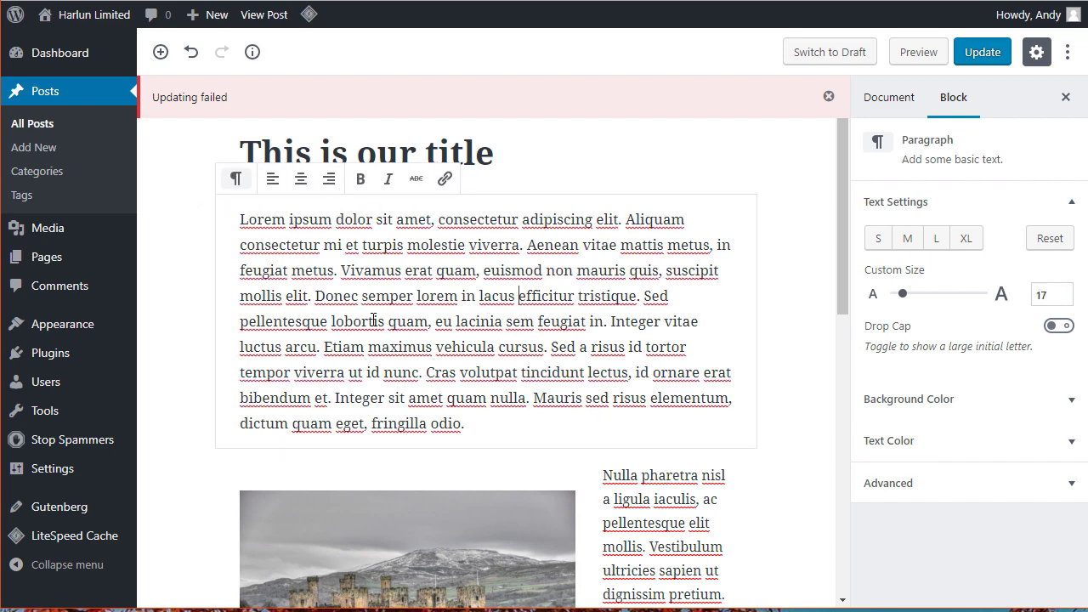
scroll(500, 331, down, 10)
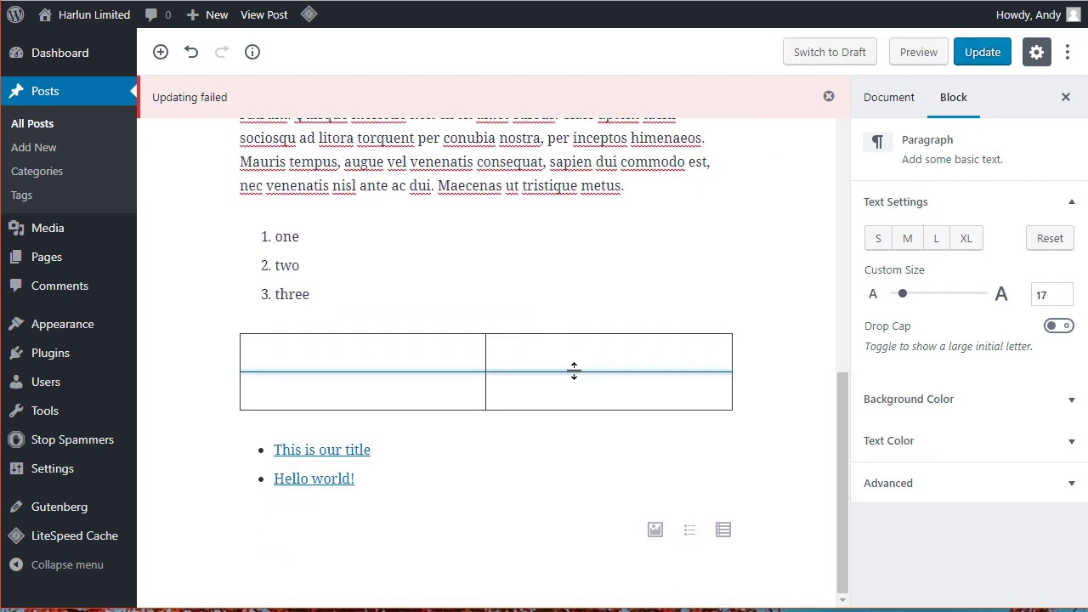
click(574, 366)
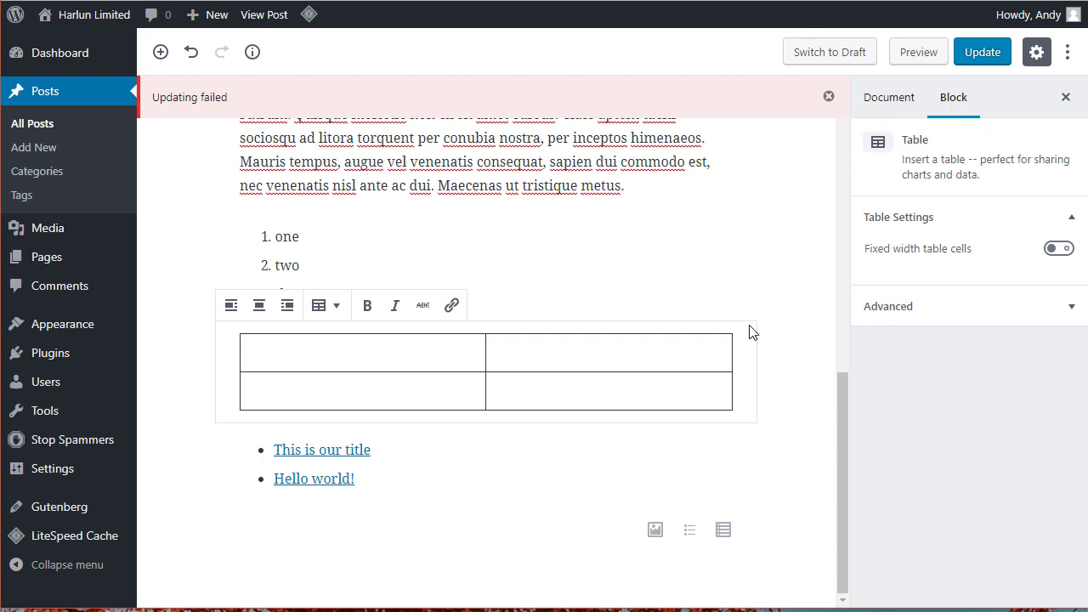
click(1062, 303)
click(995, 294)
click(358, 468)
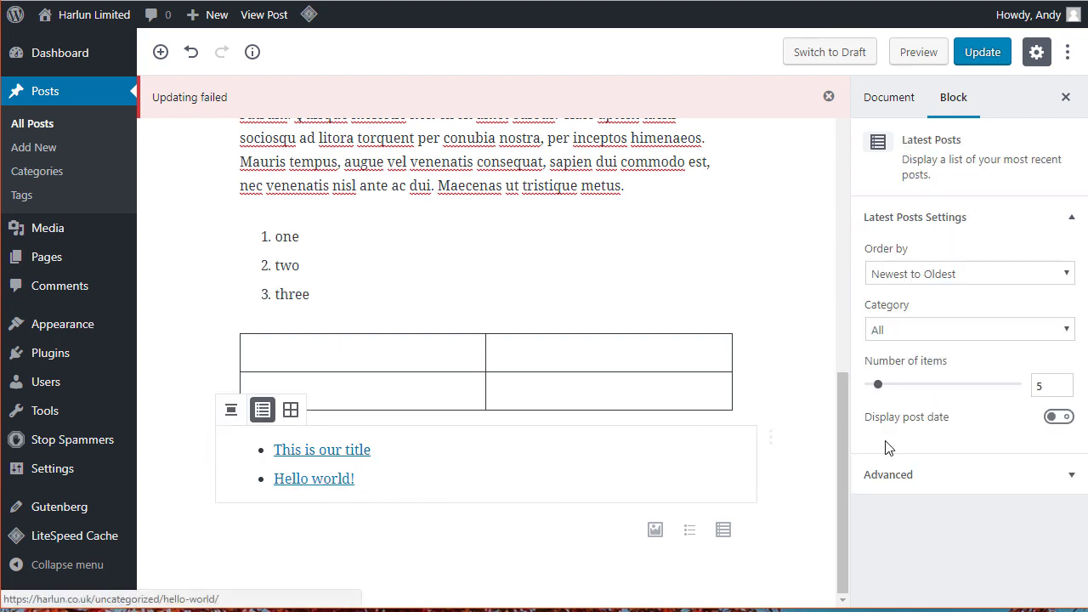
scroll(480, 467, up, 10)
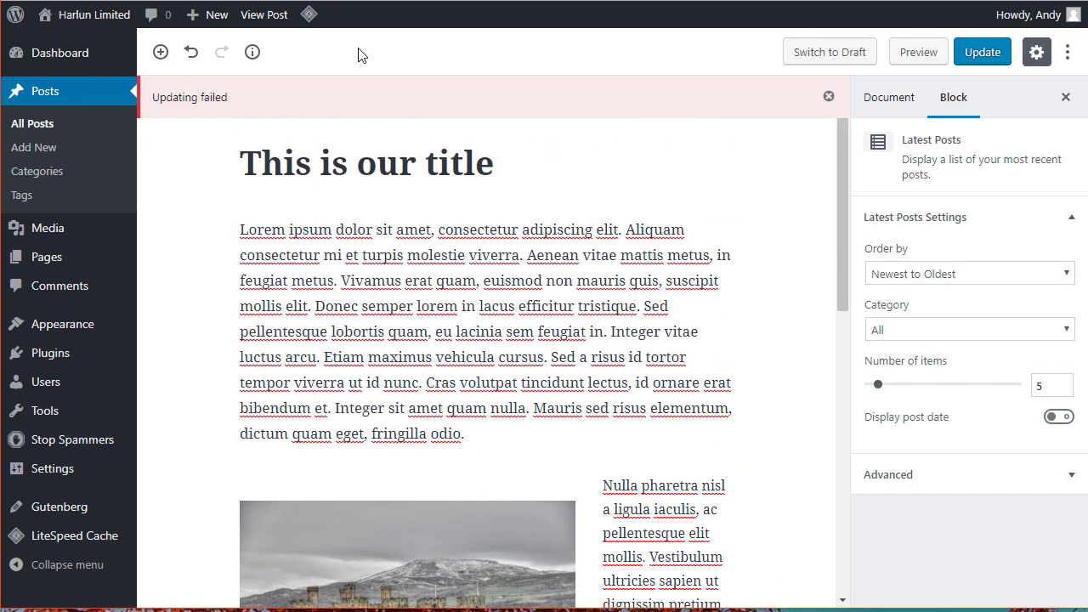